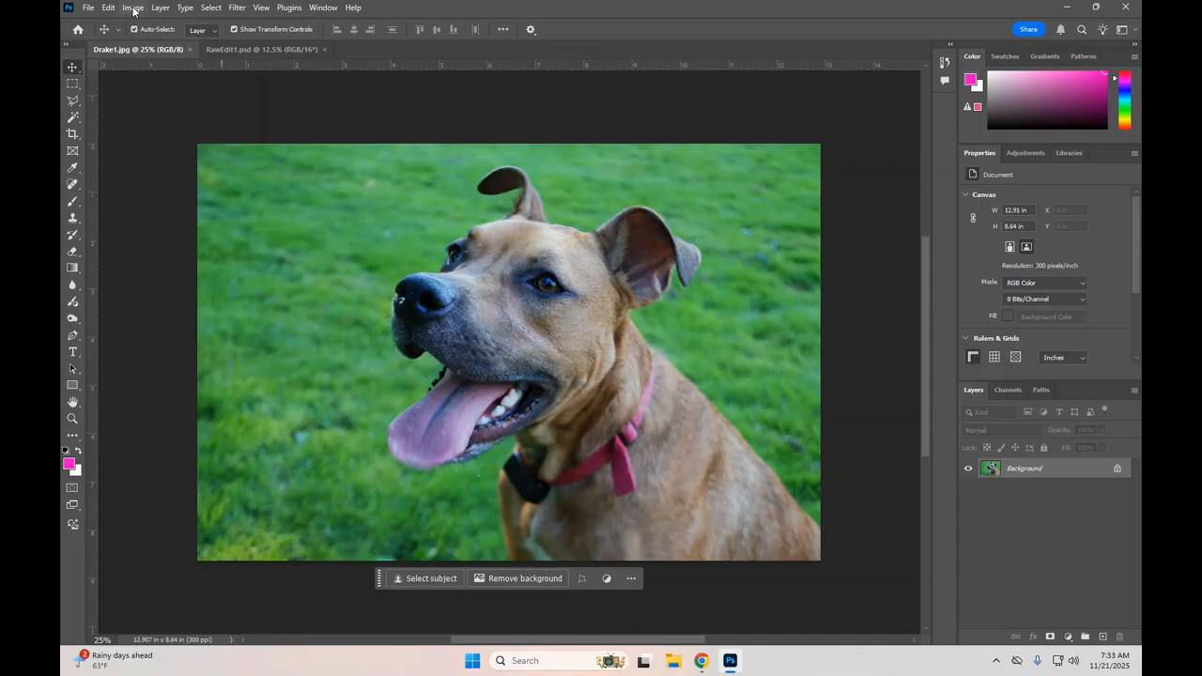
Step: Open the image size settings for the dog photo and examine the measurement units available for the width
click(131, 9)
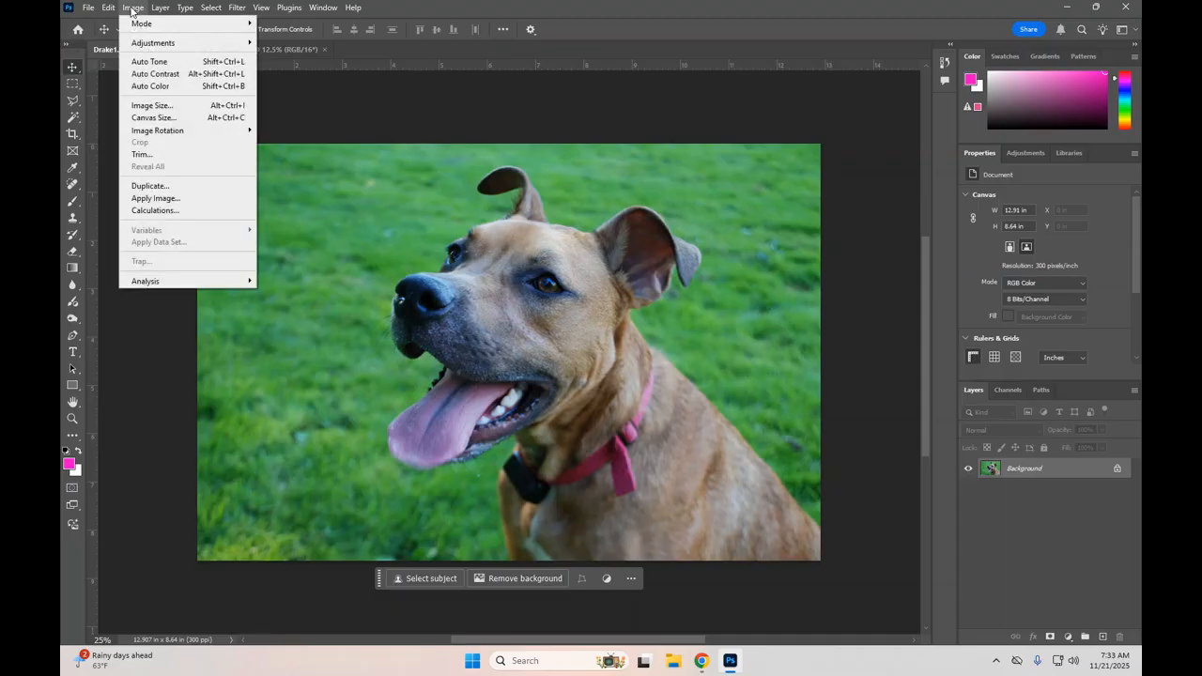
click(152, 105)
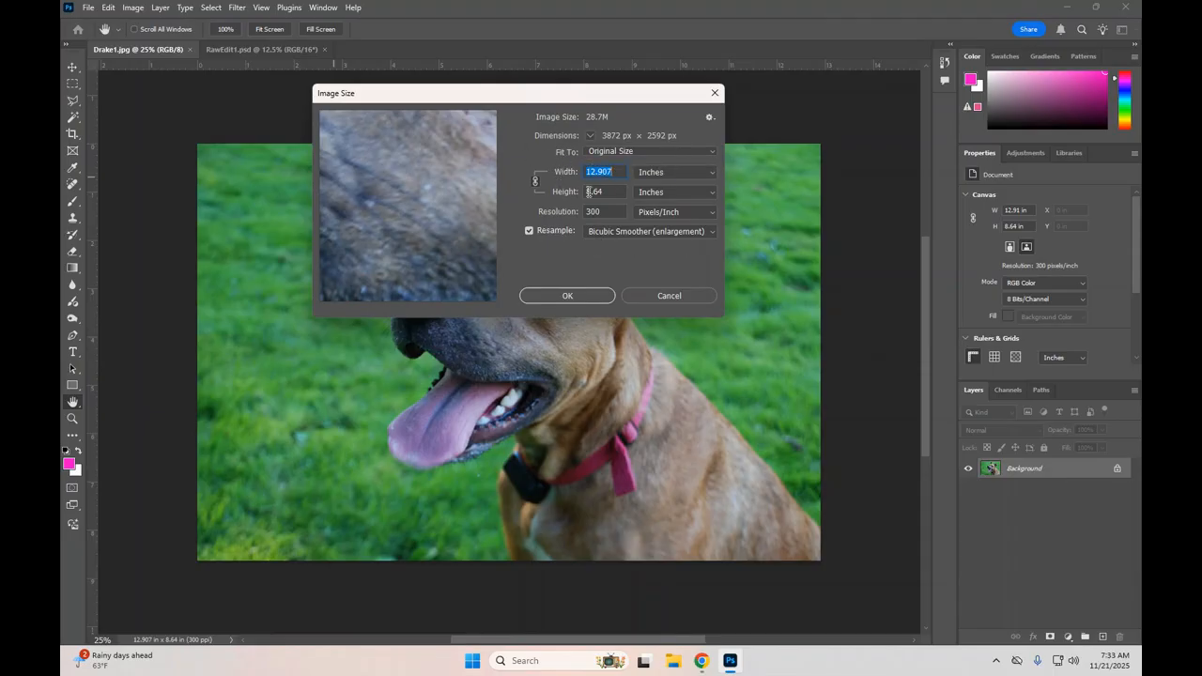
click(676, 170)
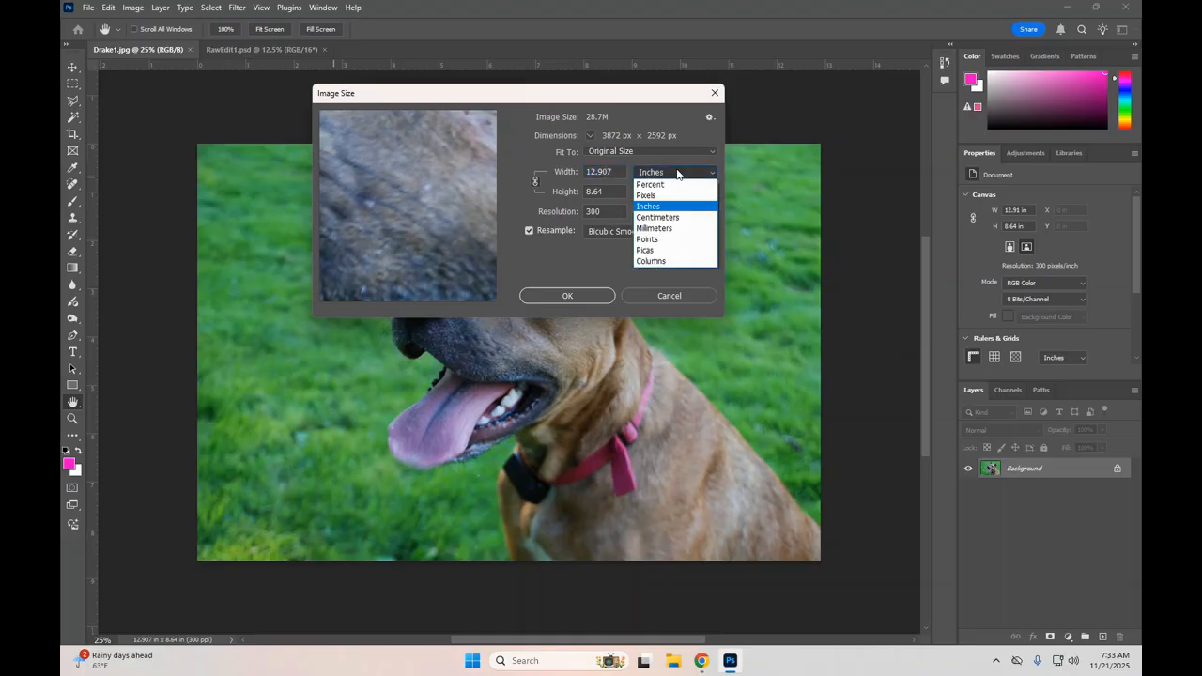
click(660, 196)
click(658, 179)
click(652, 194)
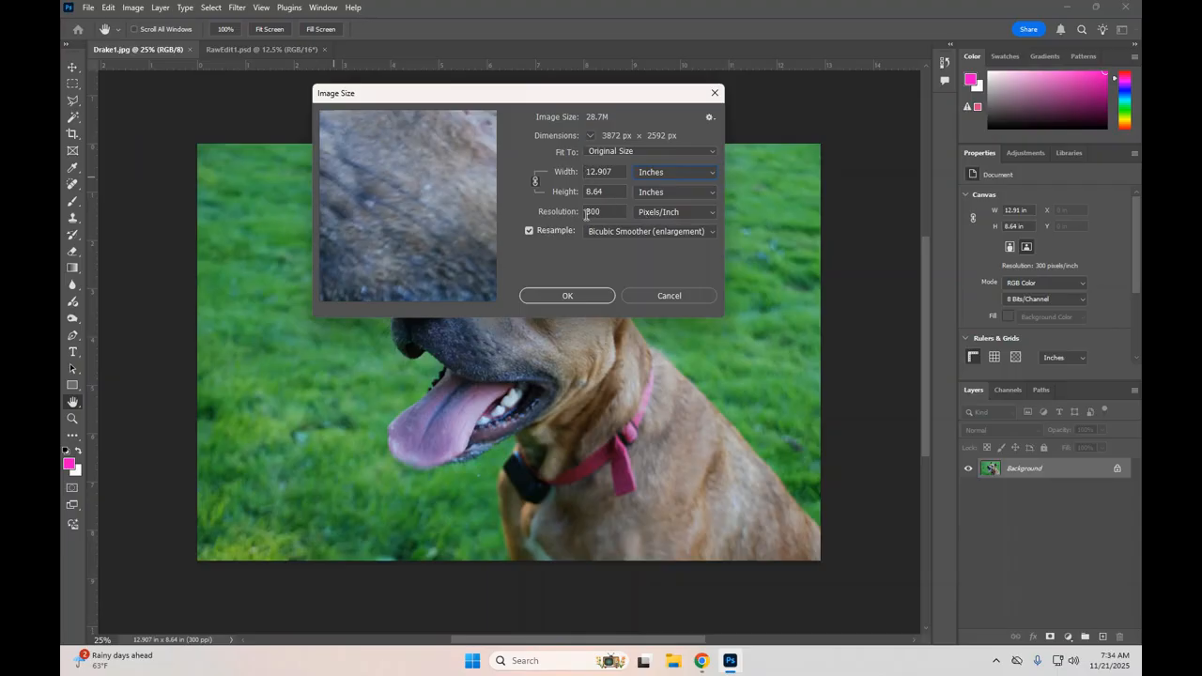
Step: Turn off resampling and set the photo's resolution to 150 pixels per inch
click(529, 231)
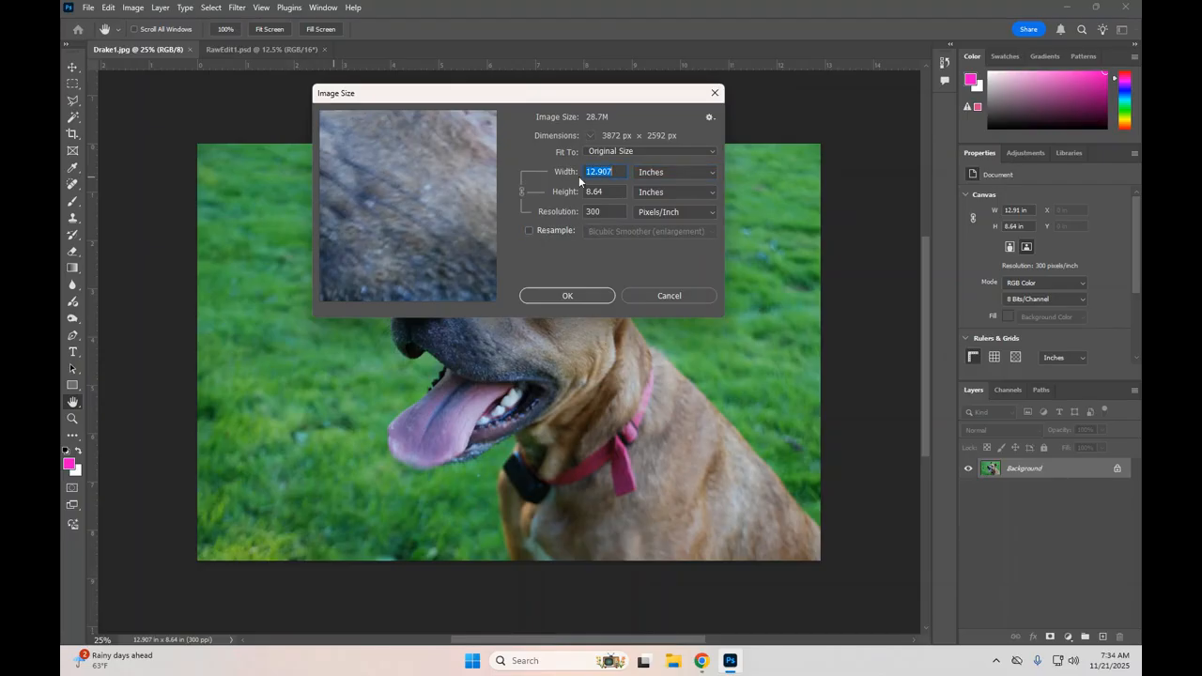
double_click(598, 210)
text(150)
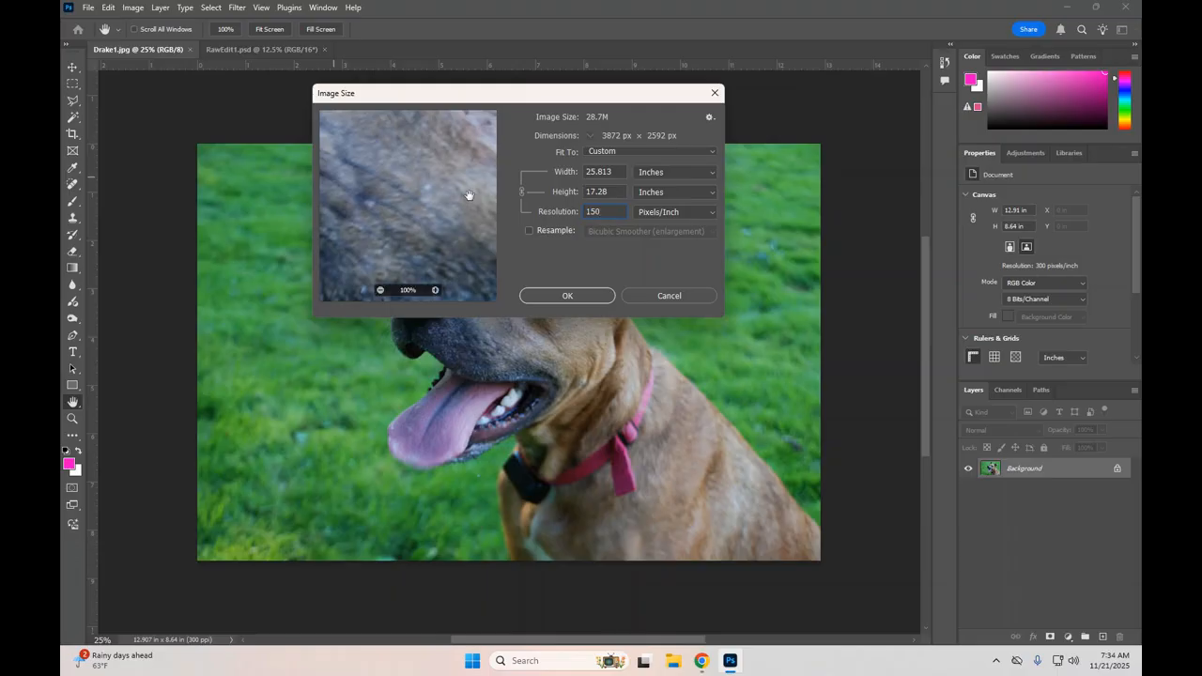
Step: Set the resolution back to 300 pixels per inch and turn resampling on again
key(BackSpace)
key(BackSpace)
key(BackSpace)
text(300)
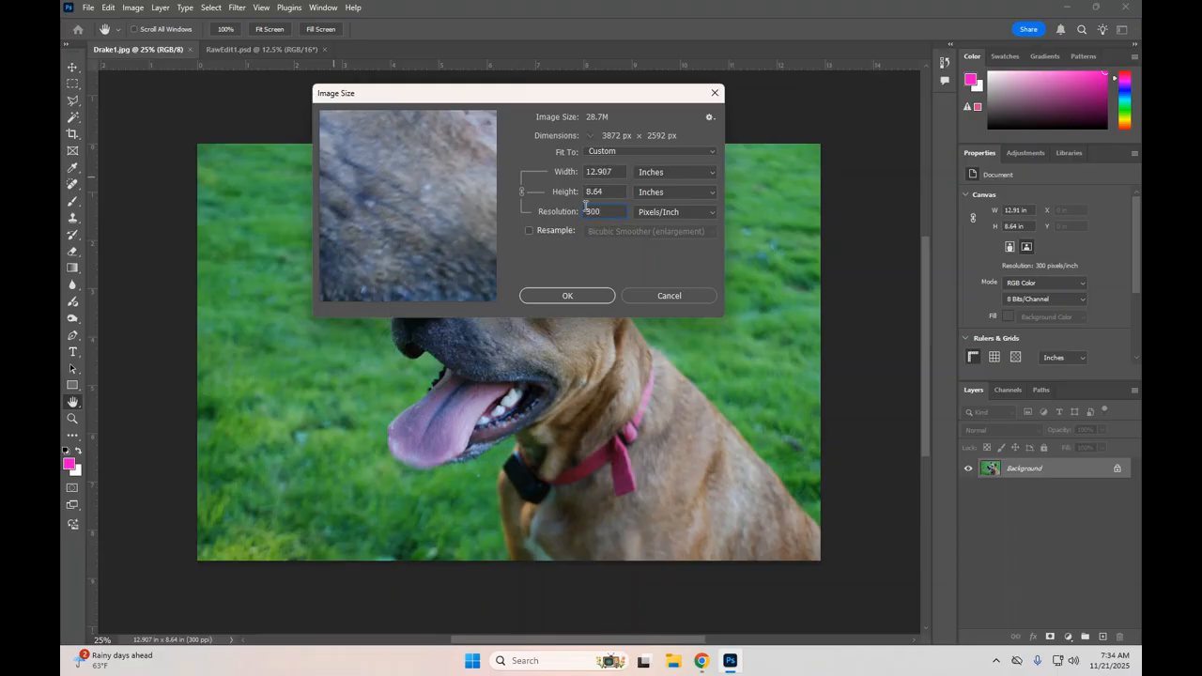
click(529, 231)
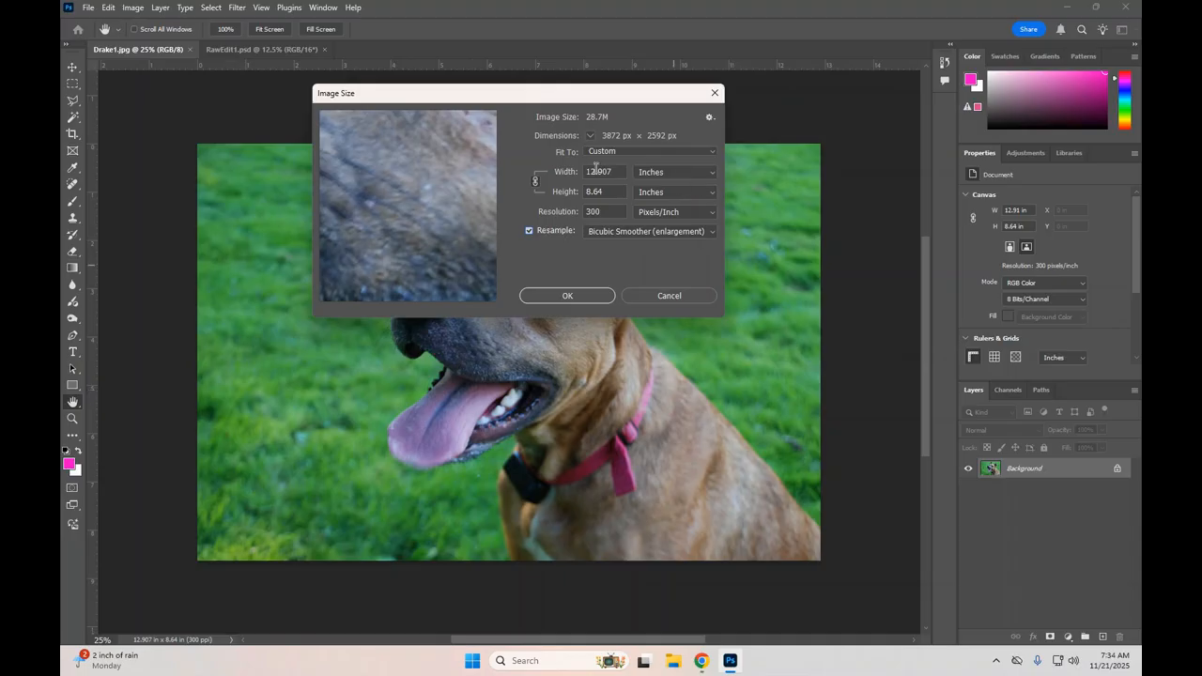
Step: Try a width of 7 inches and a height of 5 inches, toggle the proportion link, and close the image size settings
drag(619, 170, 558, 170)
text(7)
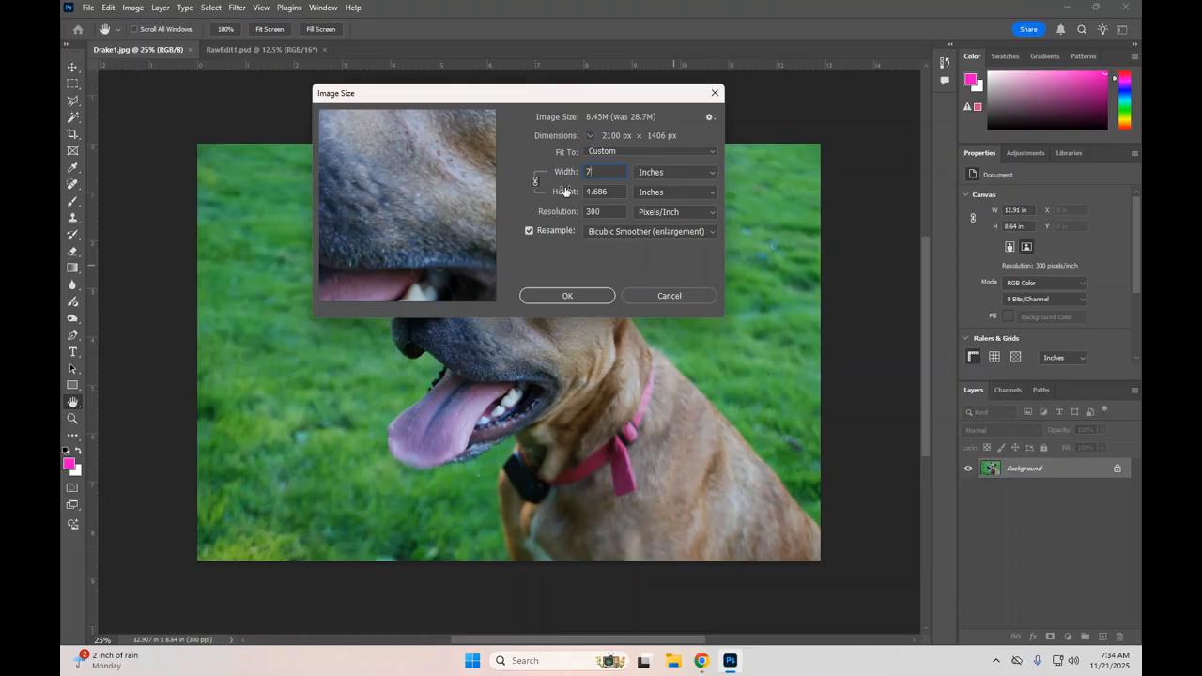
drag(620, 190, 572, 183)
text(5)
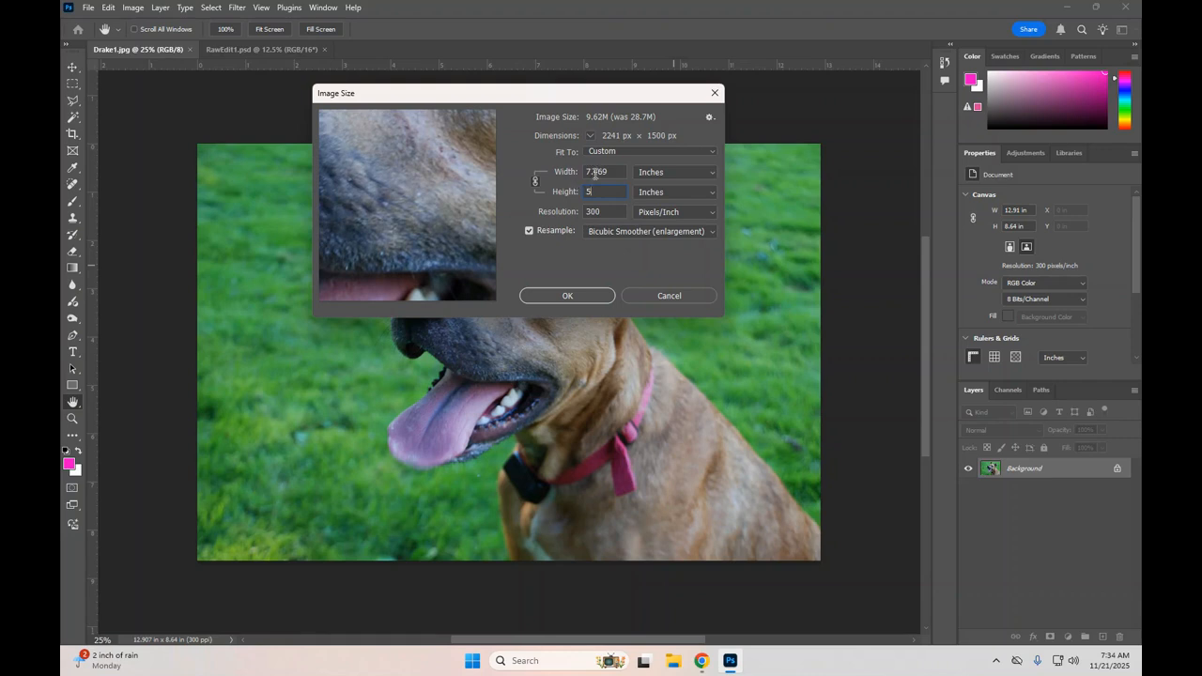
click(536, 183)
click(535, 182)
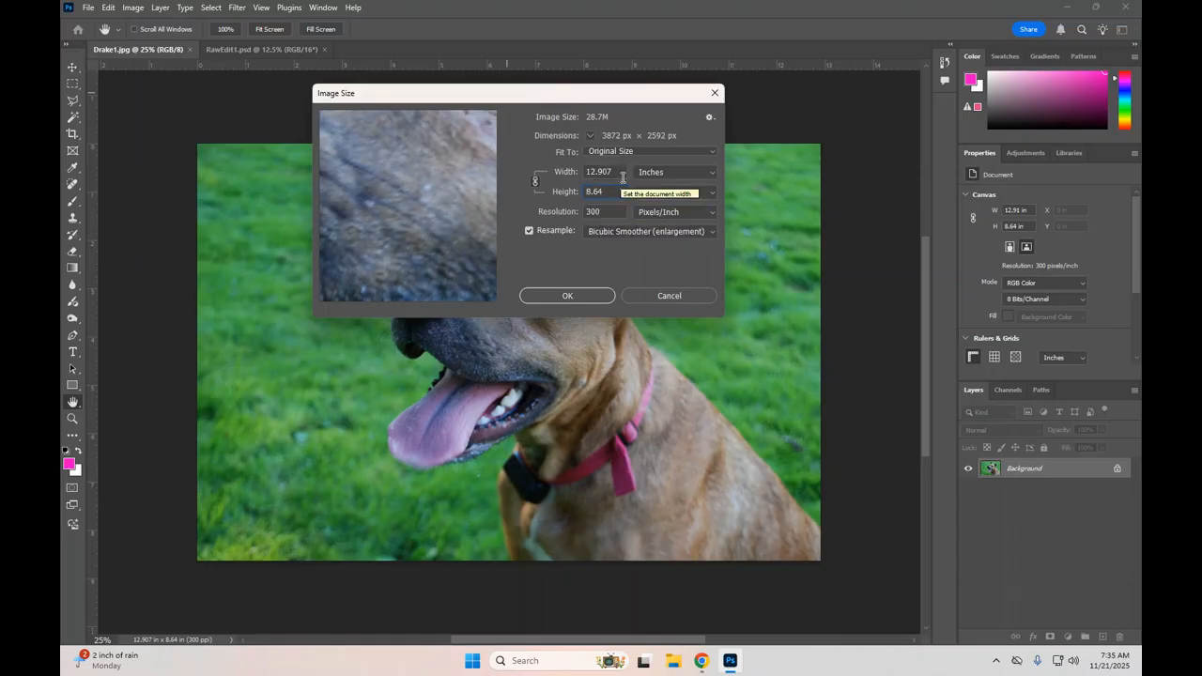
click(584, 298)
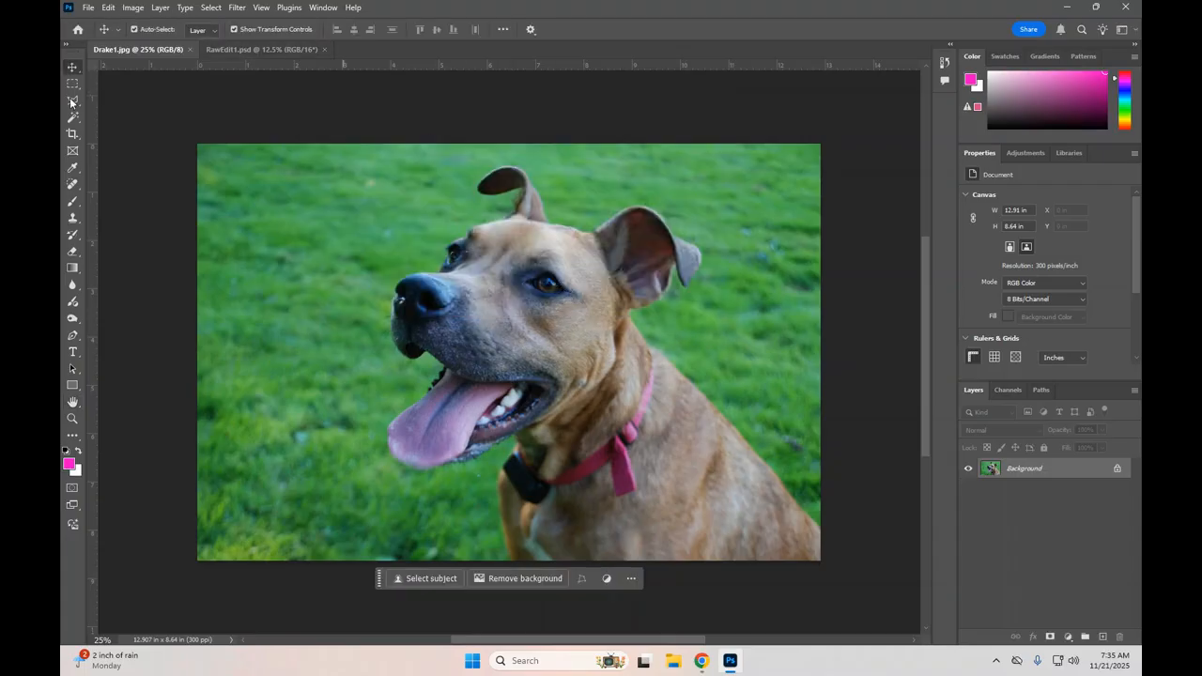
Step: Start cropping the dog photo with the 5 : 7 preset aspect ratio
click(73, 134)
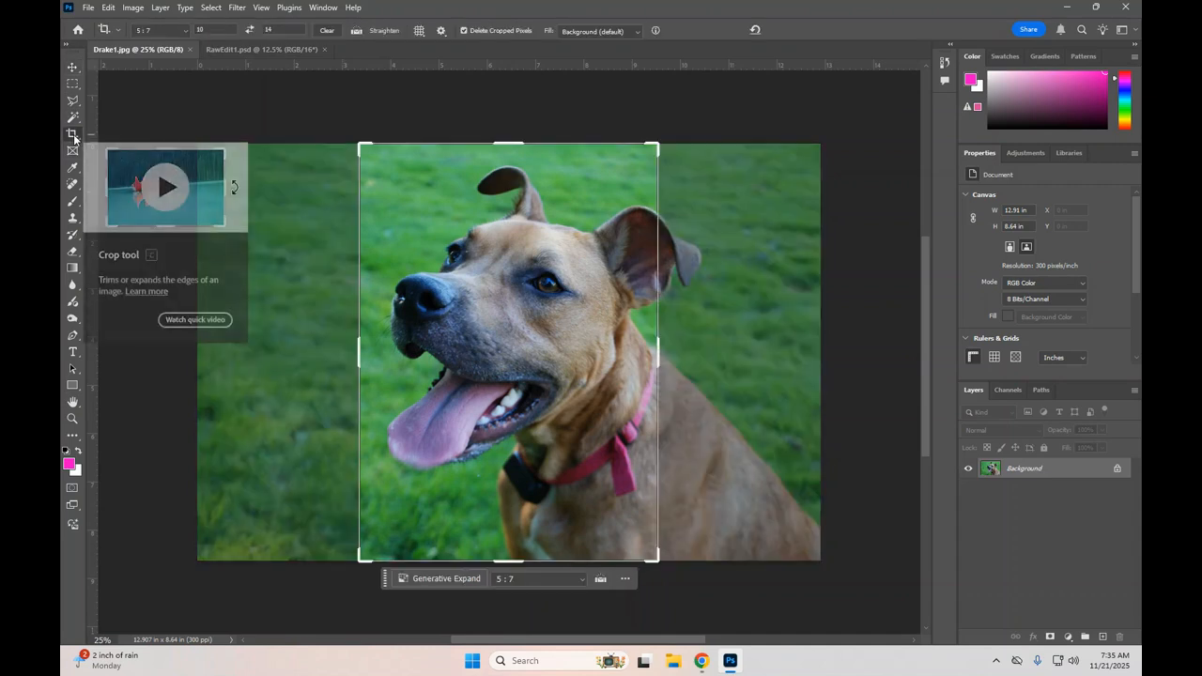
click(177, 35)
click(176, 36)
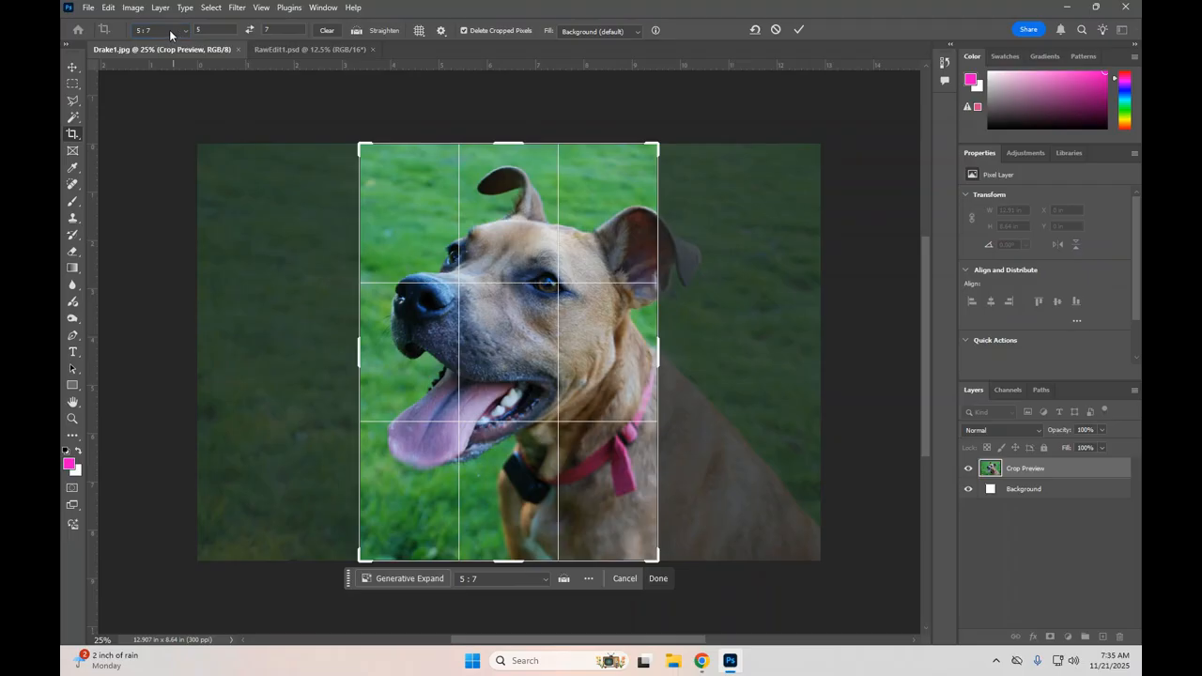
click(169, 29)
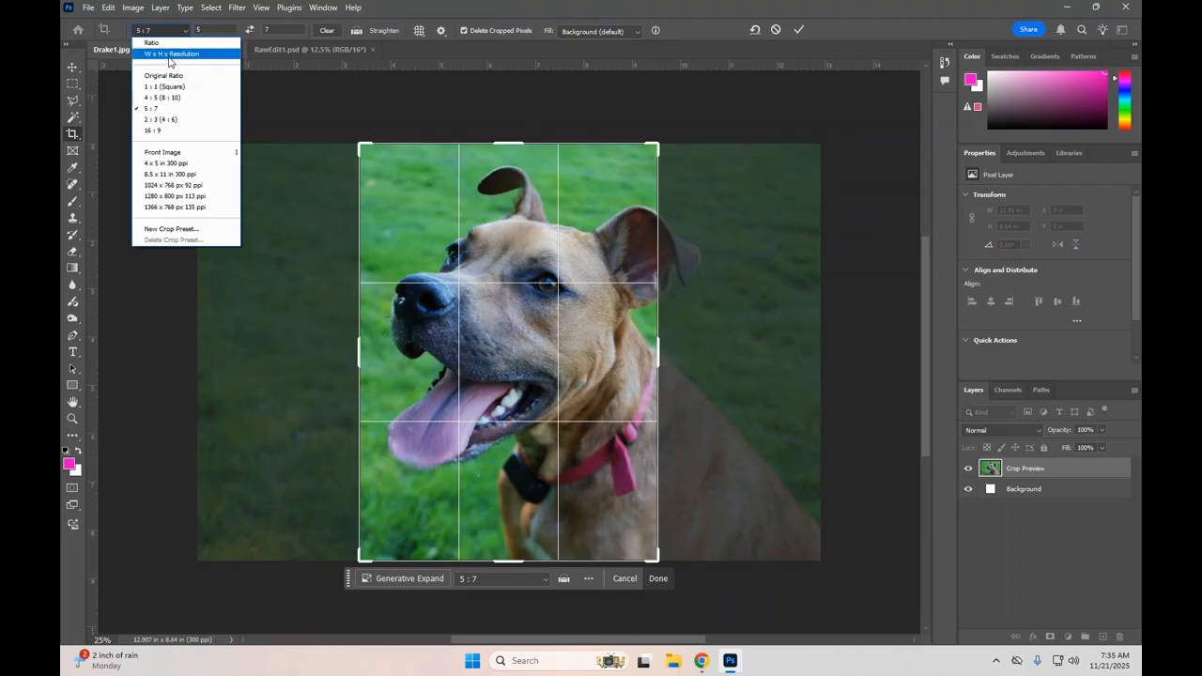
click(161, 109)
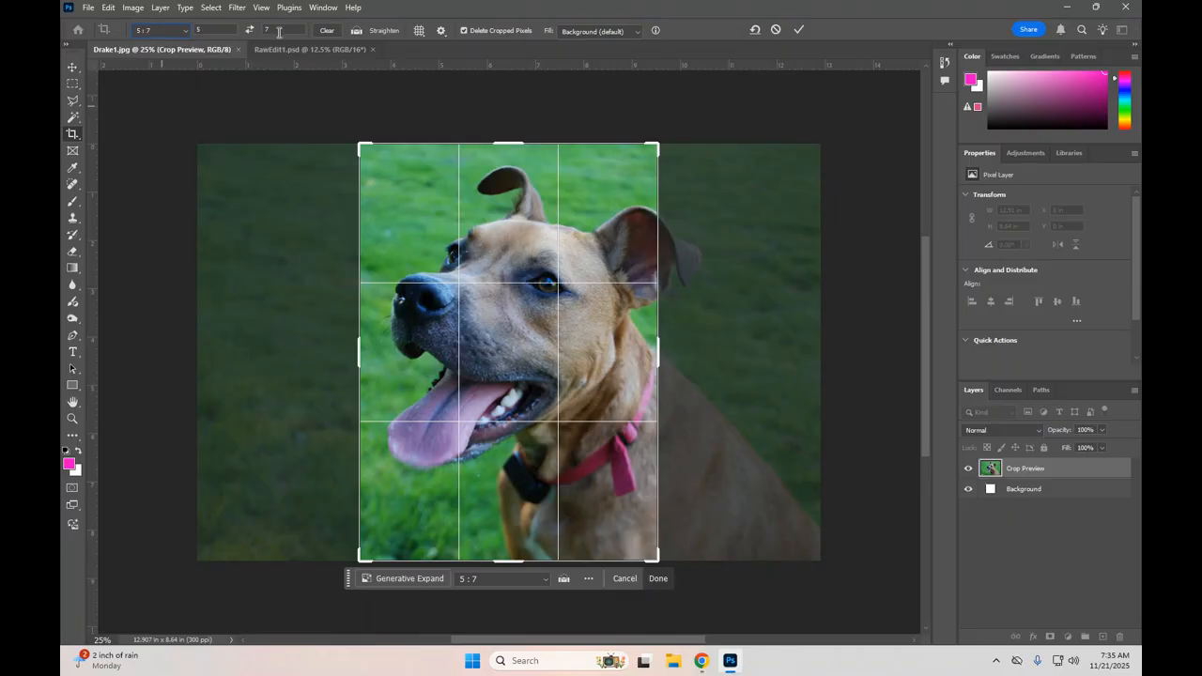
click(169, 31)
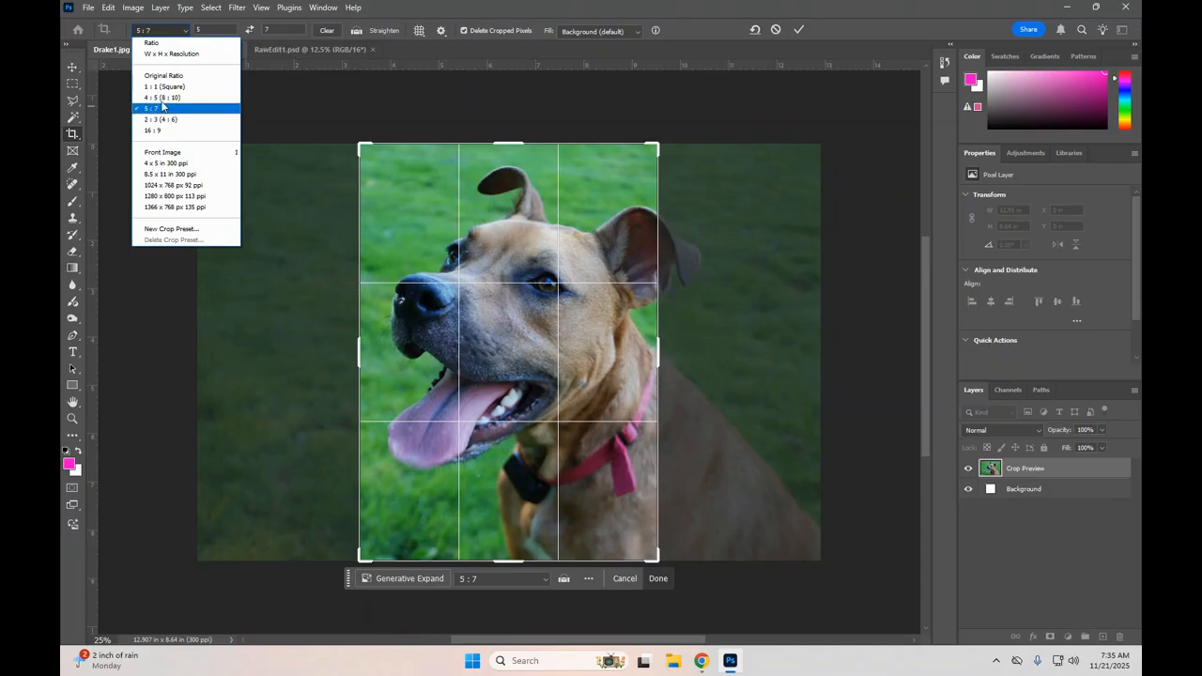
click(182, 30)
key(Tab)
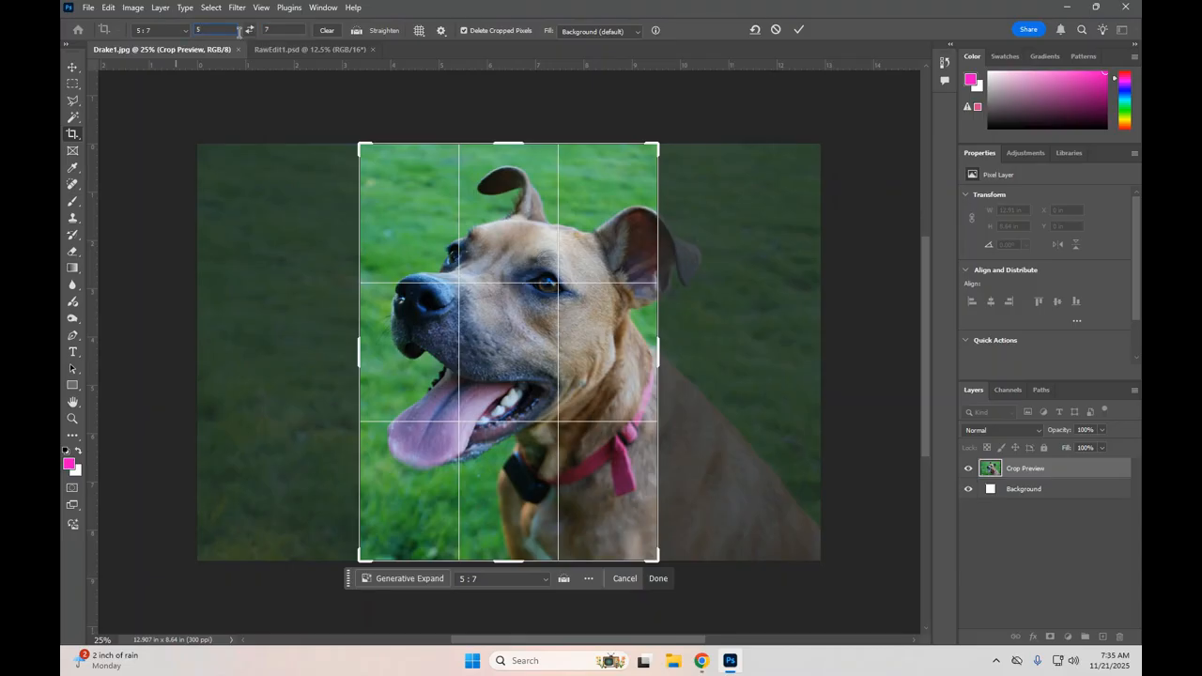
Step: Swap the crop ratio's width and height to get a 7 by 5 landscape frame
click(249, 31)
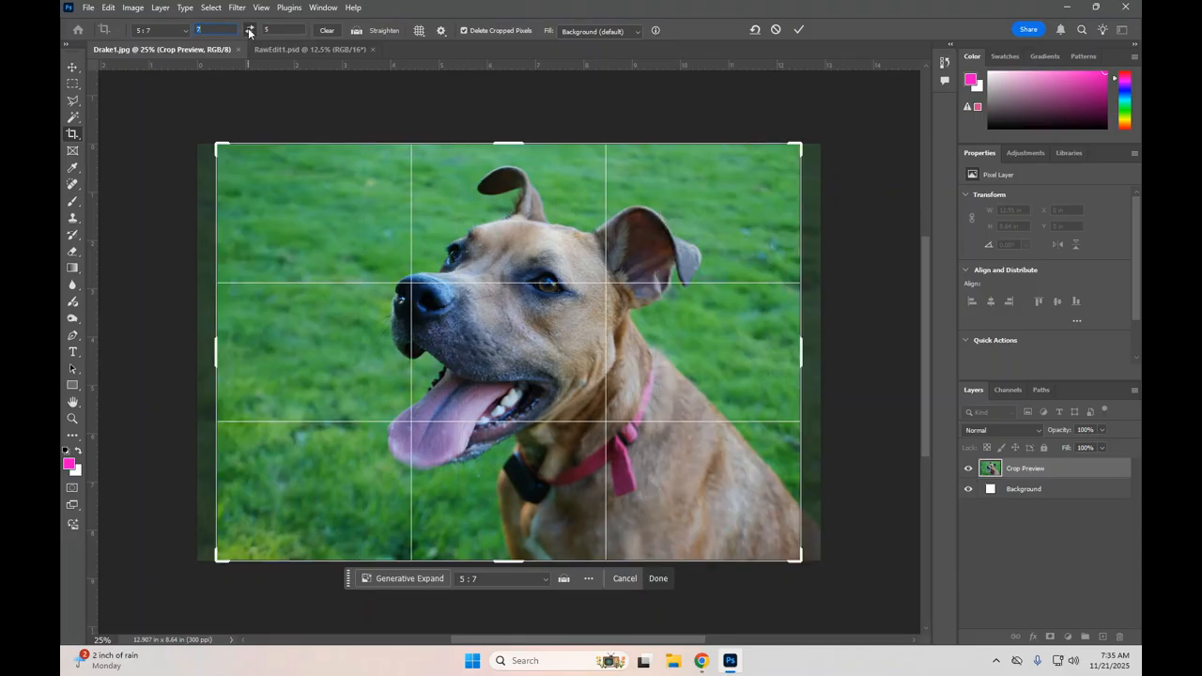
click(248, 31)
click(249, 31)
click(249, 31)
click(248, 31)
Step: Shrink the crop frame to about 11.27 by 8.05 inches, reposition the dog inside it, and apply the crop
mouse_move(809, 144)
mouse_down()
mouse_move(744, 181)
mouse_move(796, 148)
mouse_up()
drag(577, 248, 607, 242)
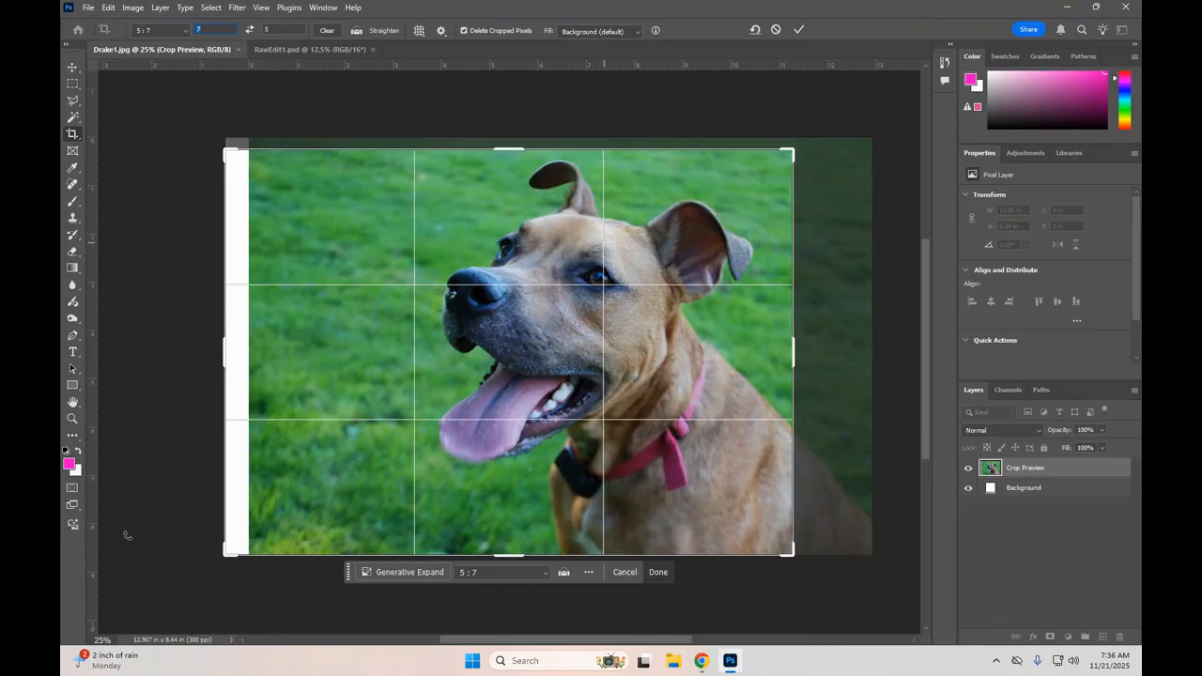
drag(226, 554, 238, 545)
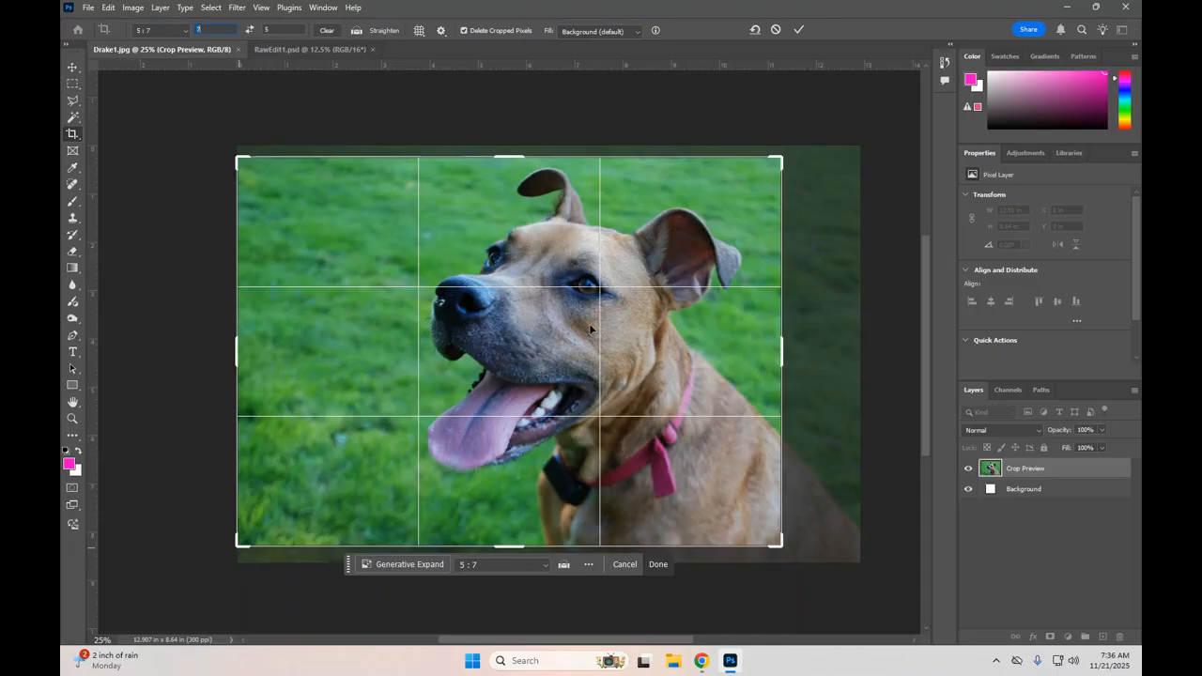
mouse_move(674, 318)
mouse_down()
mouse_move(670, 338)
mouse_move(610, 298)
mouse_move(574, 303)
mouse_move(655, 341)
mouse_move(707, 341)
mouse_move(709, 390)
mouse_move(701, 335)
mouse_move(678, 339)
mouse_up()
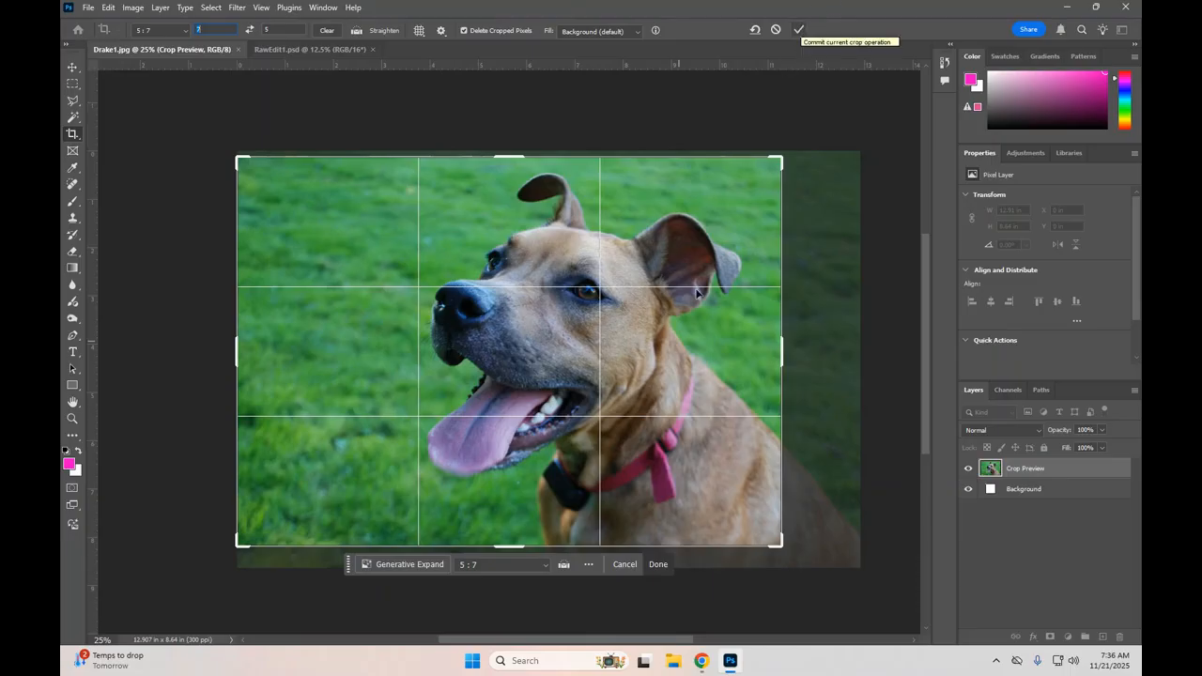
click(659, 564)
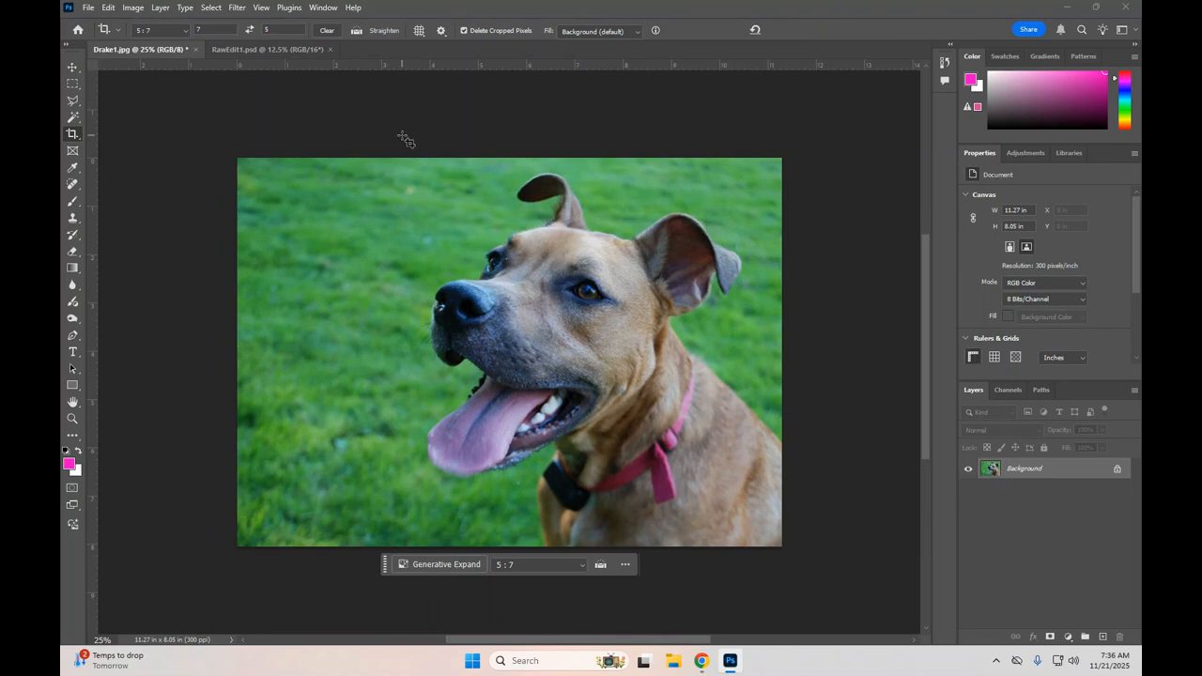
Step: Resize the cropped photo to 7 inches wide with proportions linked, and switch to the Move tool
click(133, 7)
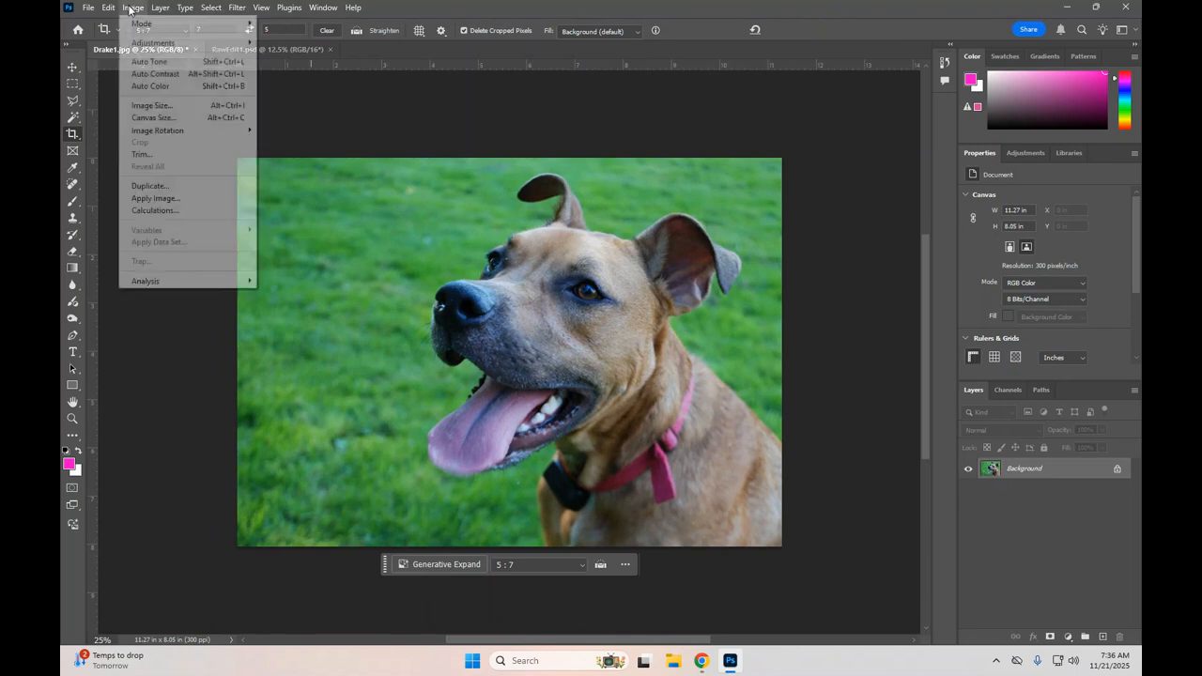
click(153, 106)
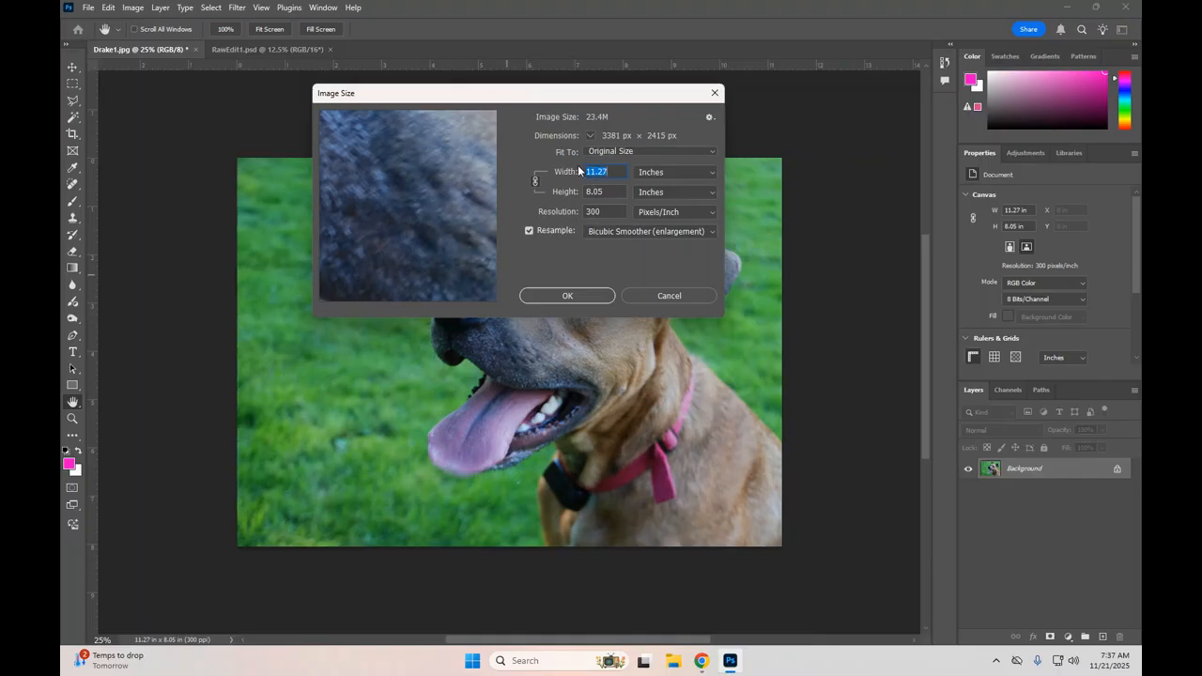
text(7)
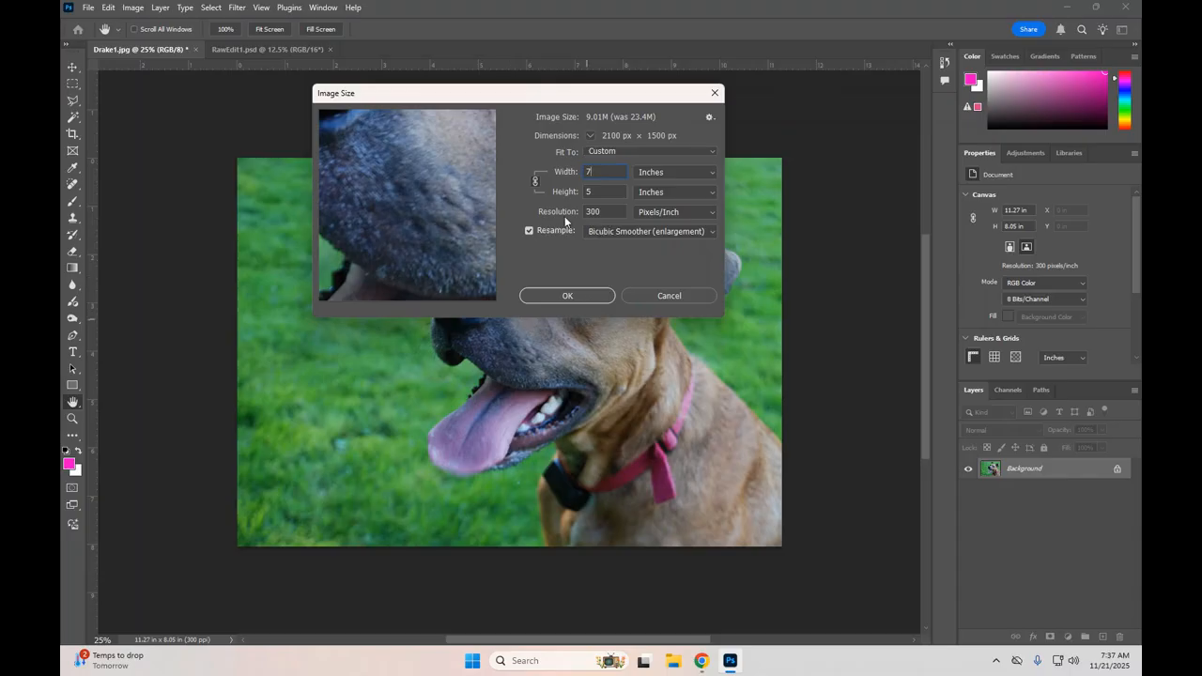
click(581, 297)
key(c)
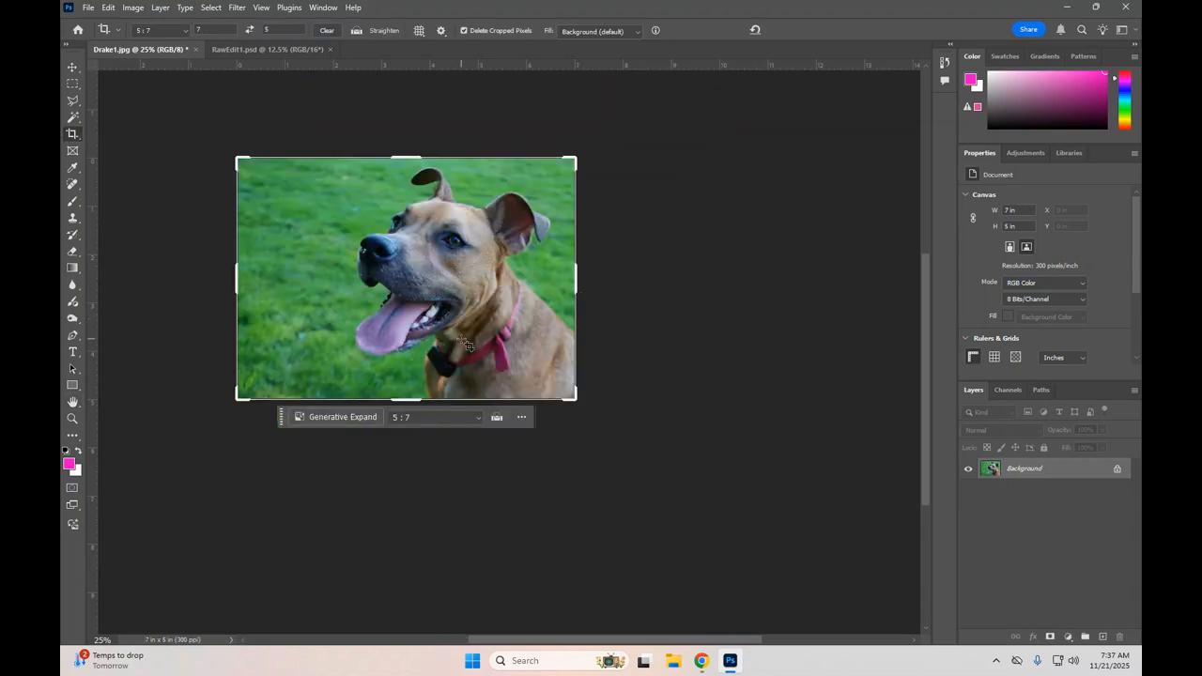
scroll(466, 344, up, 5)
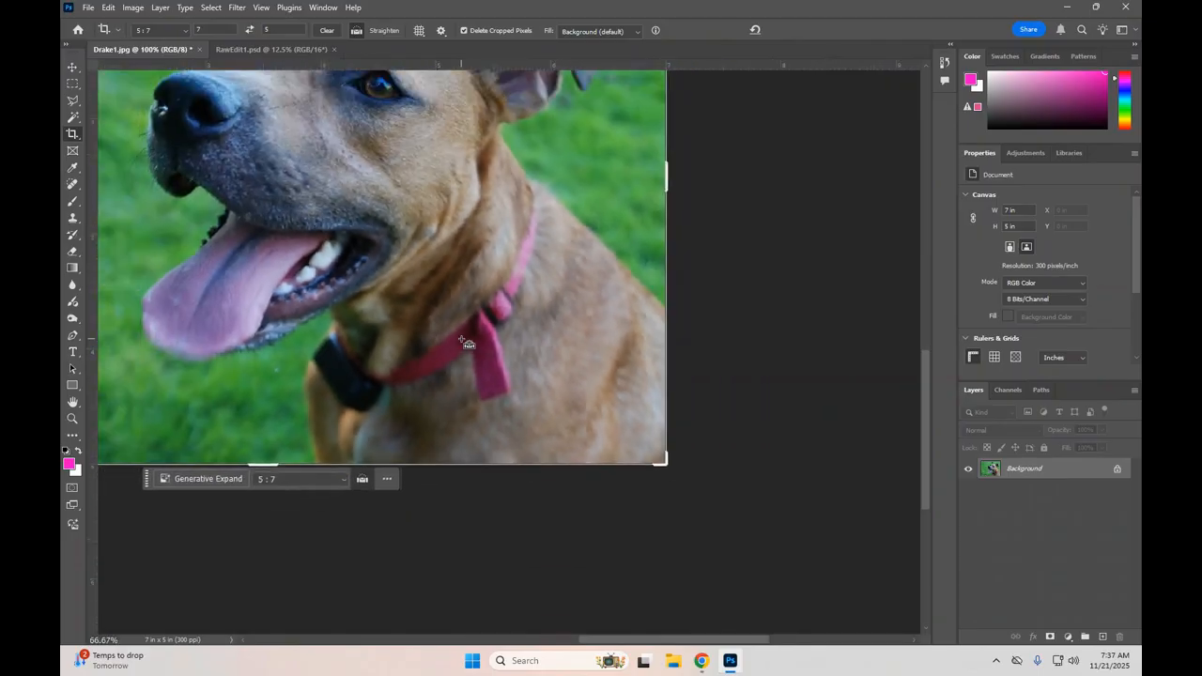
scroll(465, 344, down, 3)
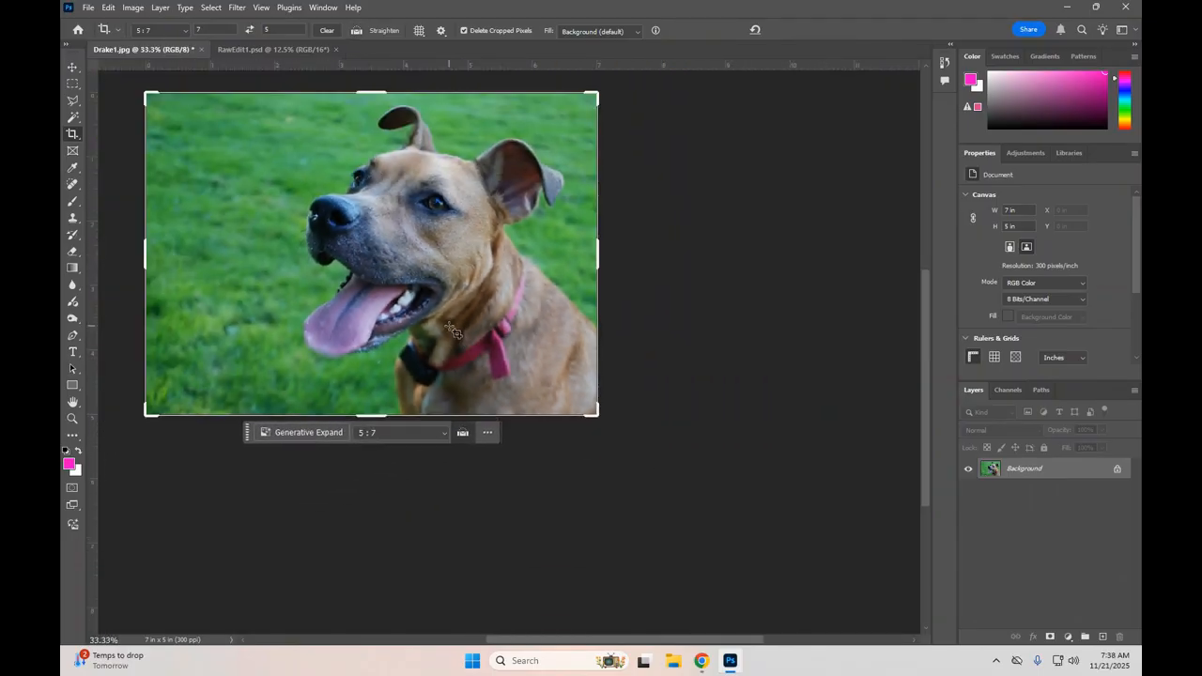
click(73, 69)
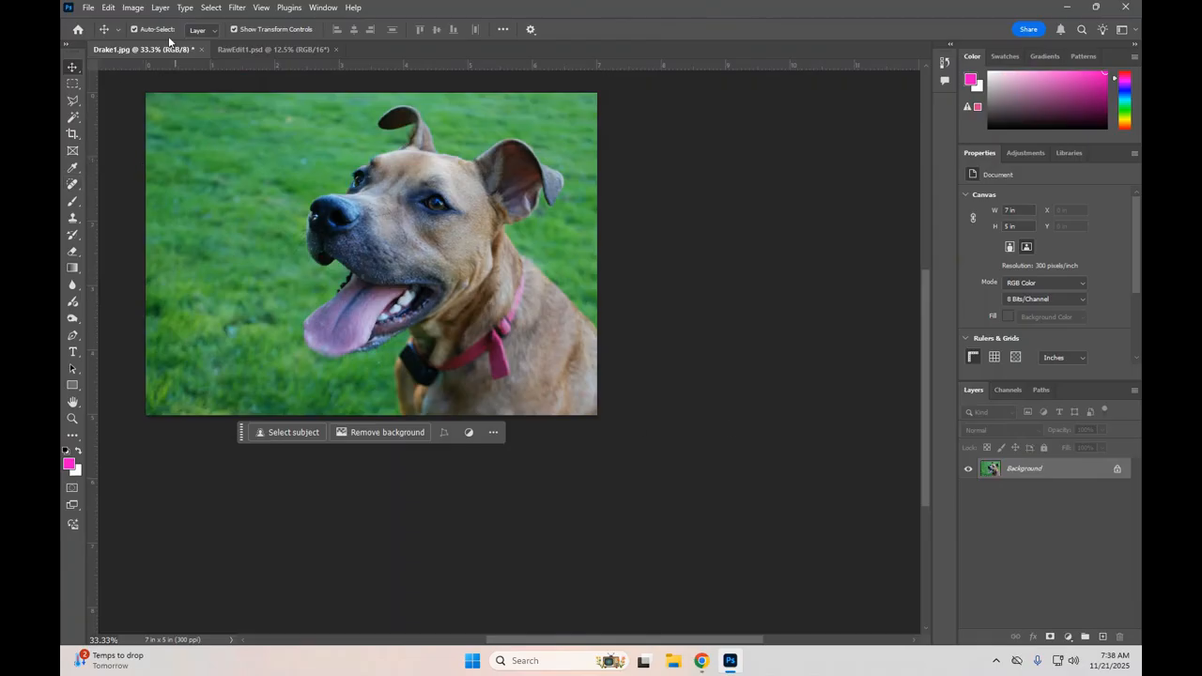
Step: Start saving the dog photo under a separate file with Photoshop PDF as the file format
click(88, 8)
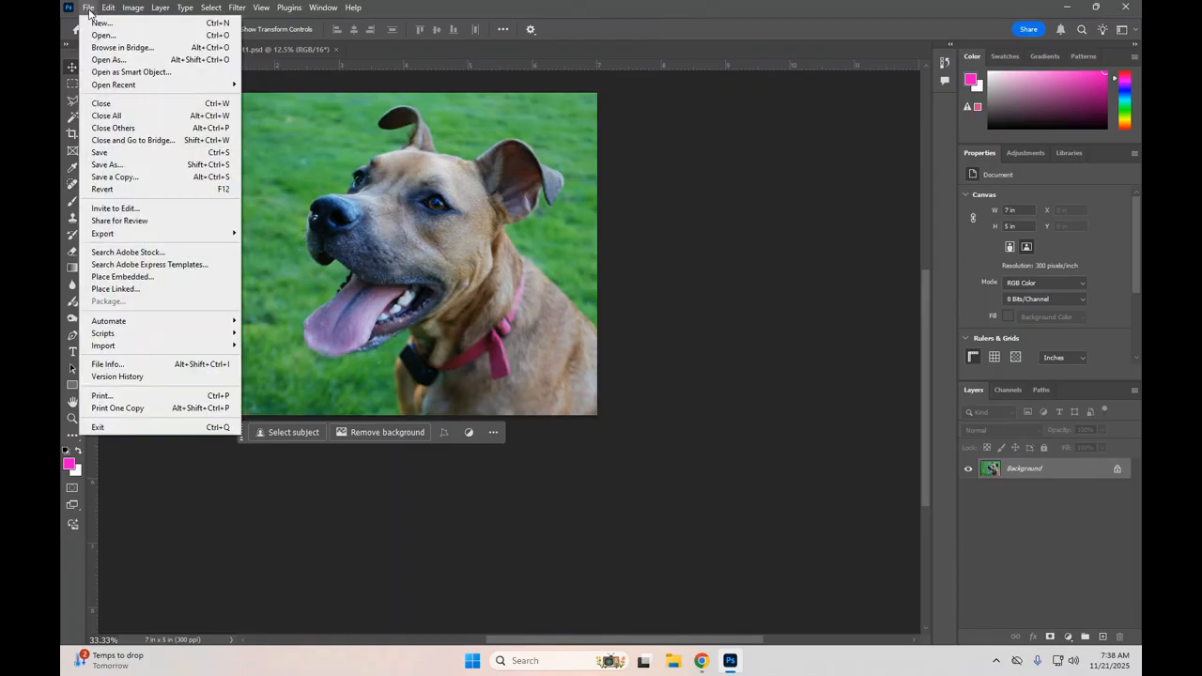
click(106, 166)
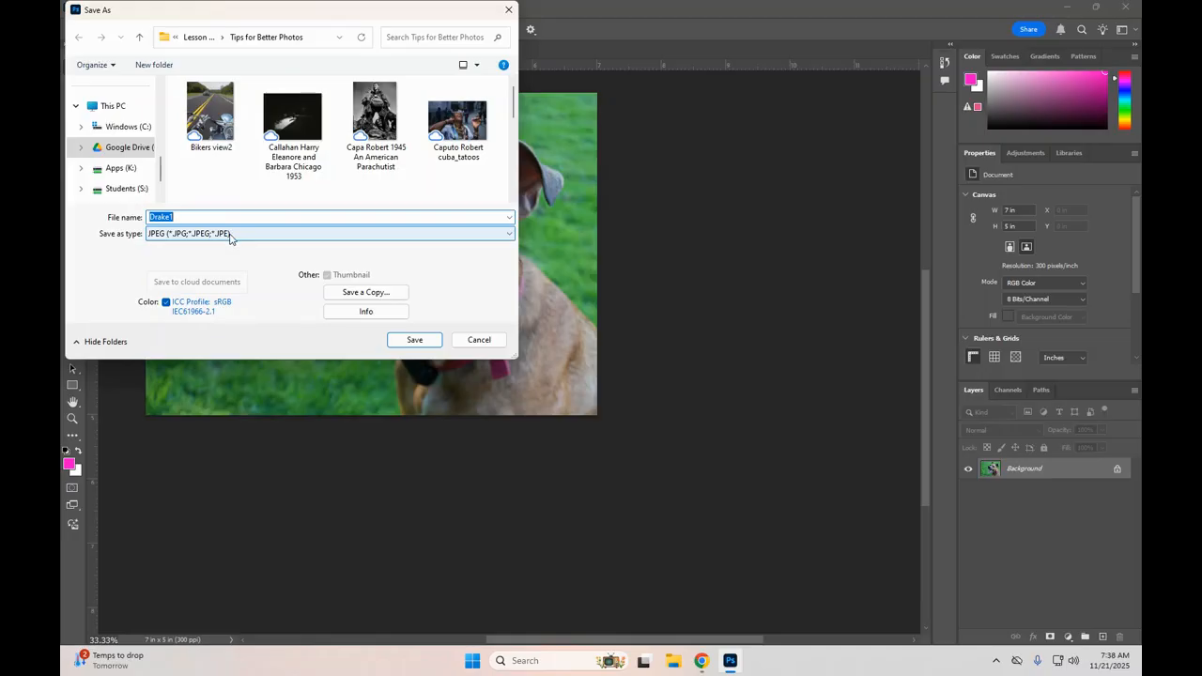
click(205, 238)
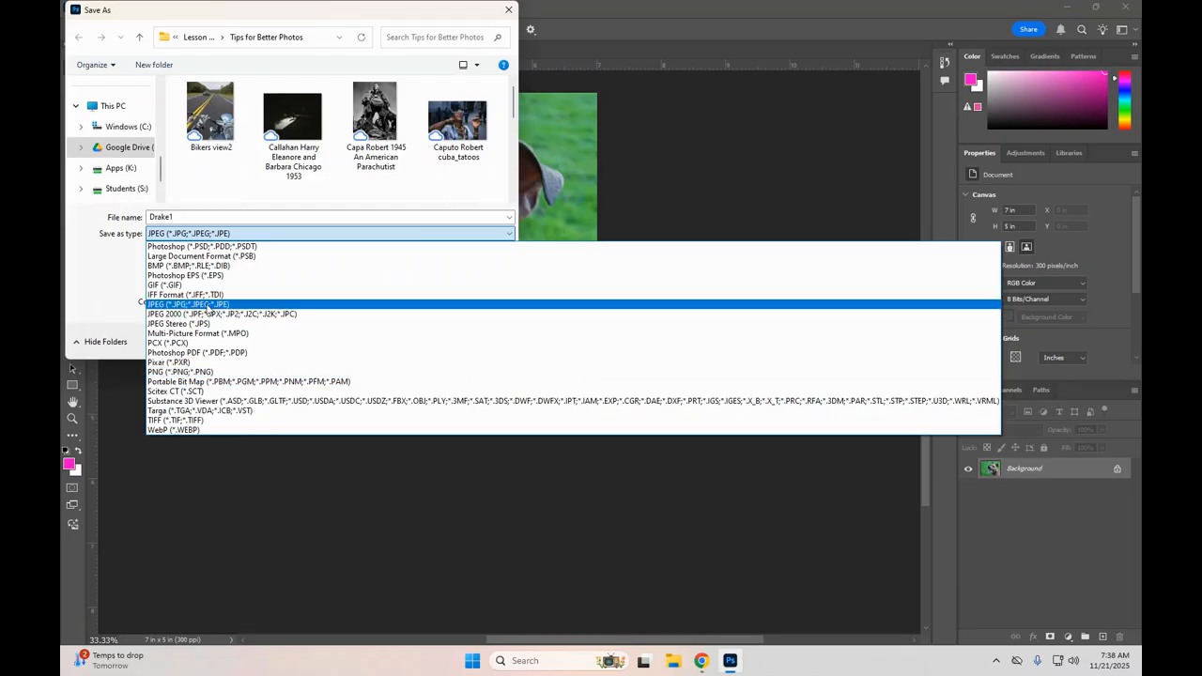
click(201, 354)
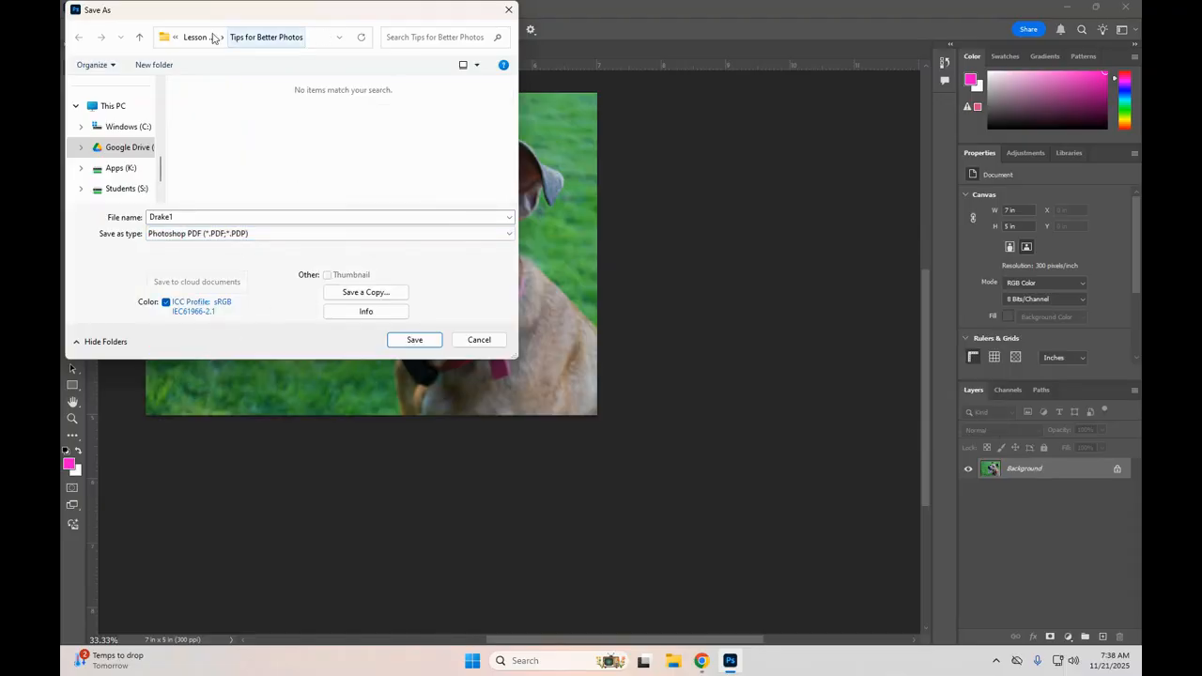
Step: Choose the Printing folder in My Drive on Google Drive as the destination and save Drake1 there
click(165, 37)
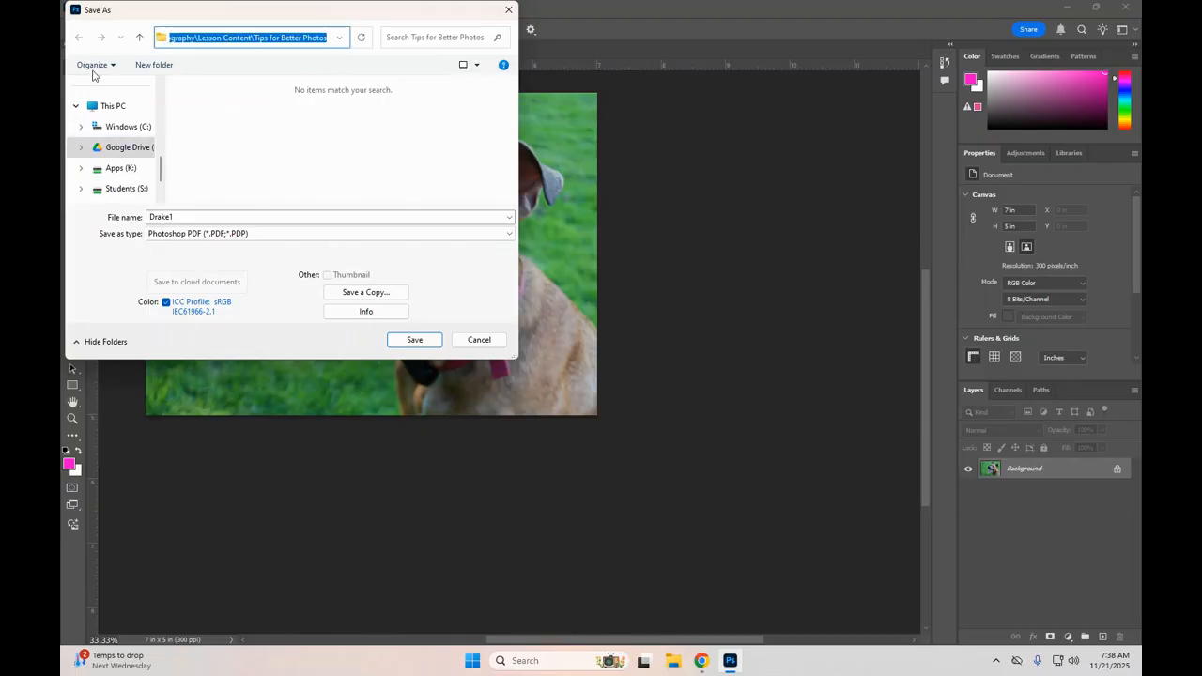
click(111, 149)
double_click(203, 107)
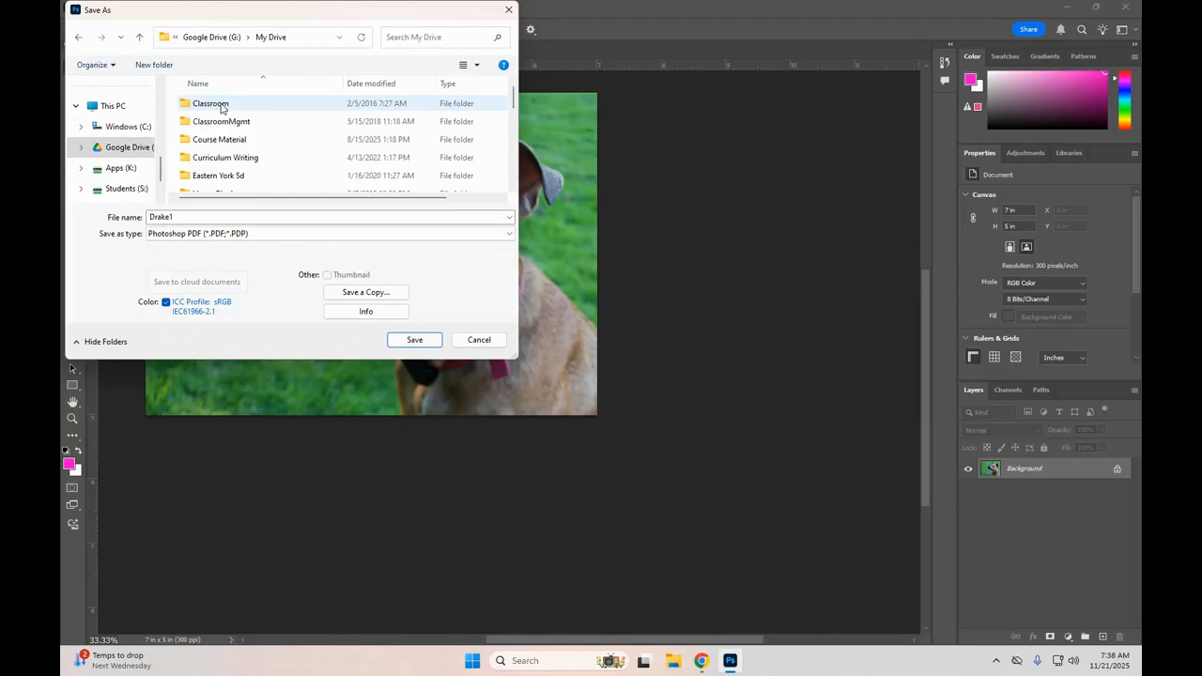
scroll(257, 130, down, 10)
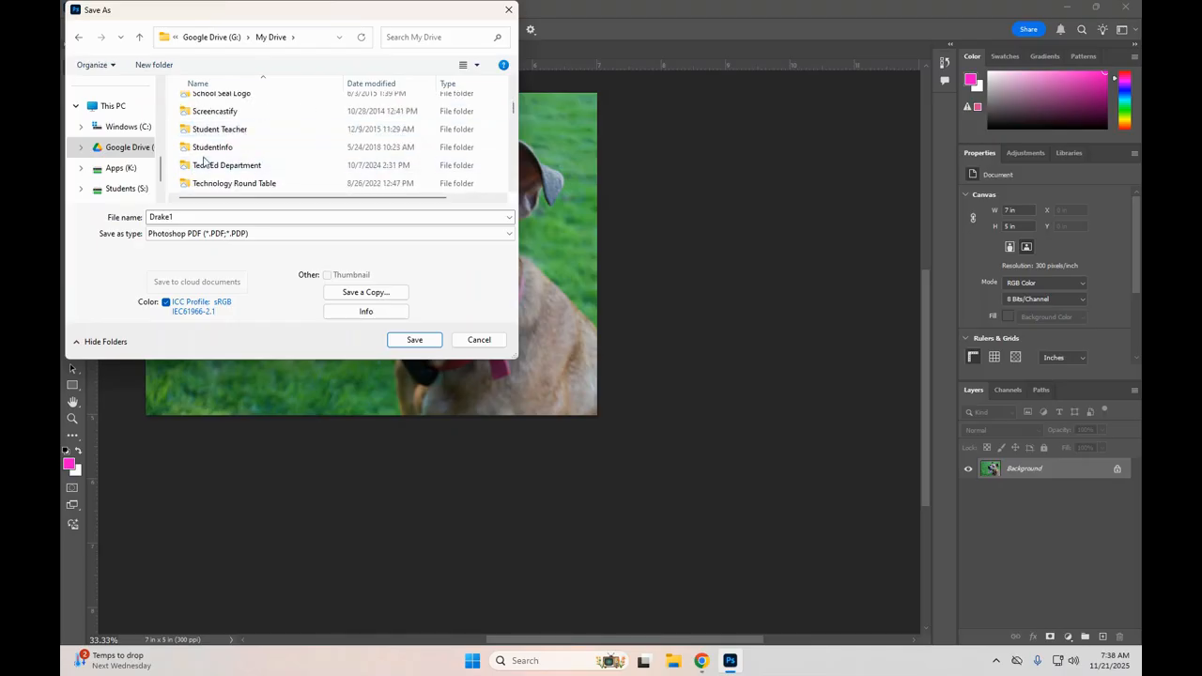
scroll(222, 132, up, 2)
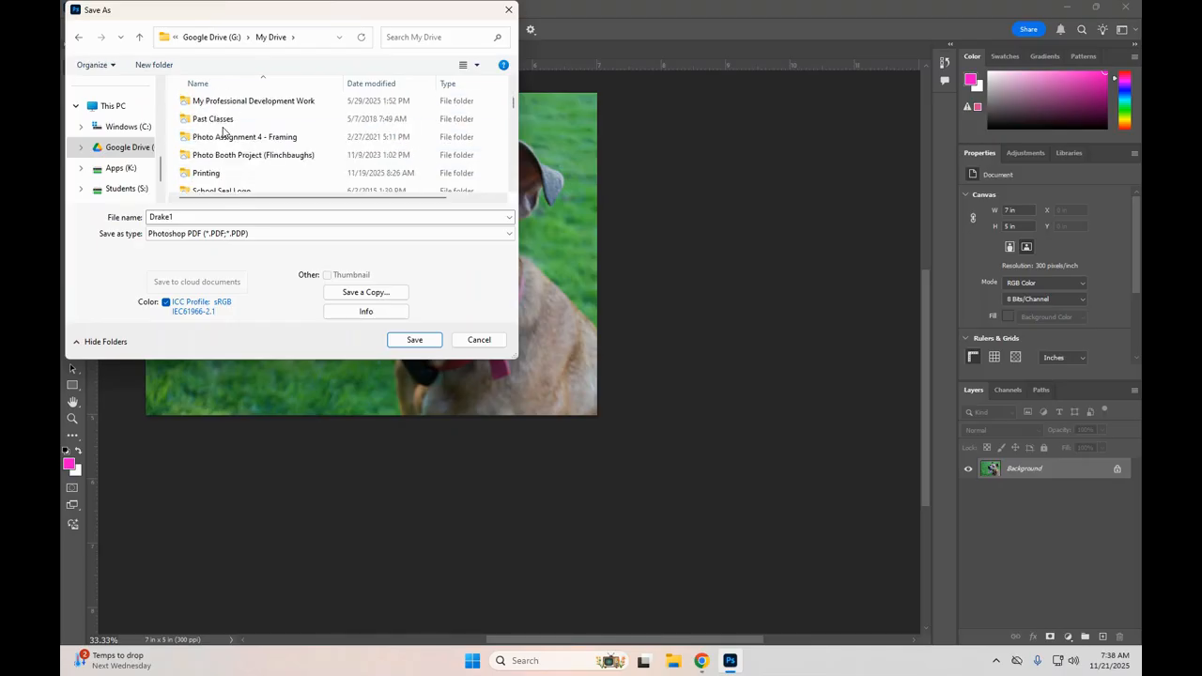
click(212, 173)
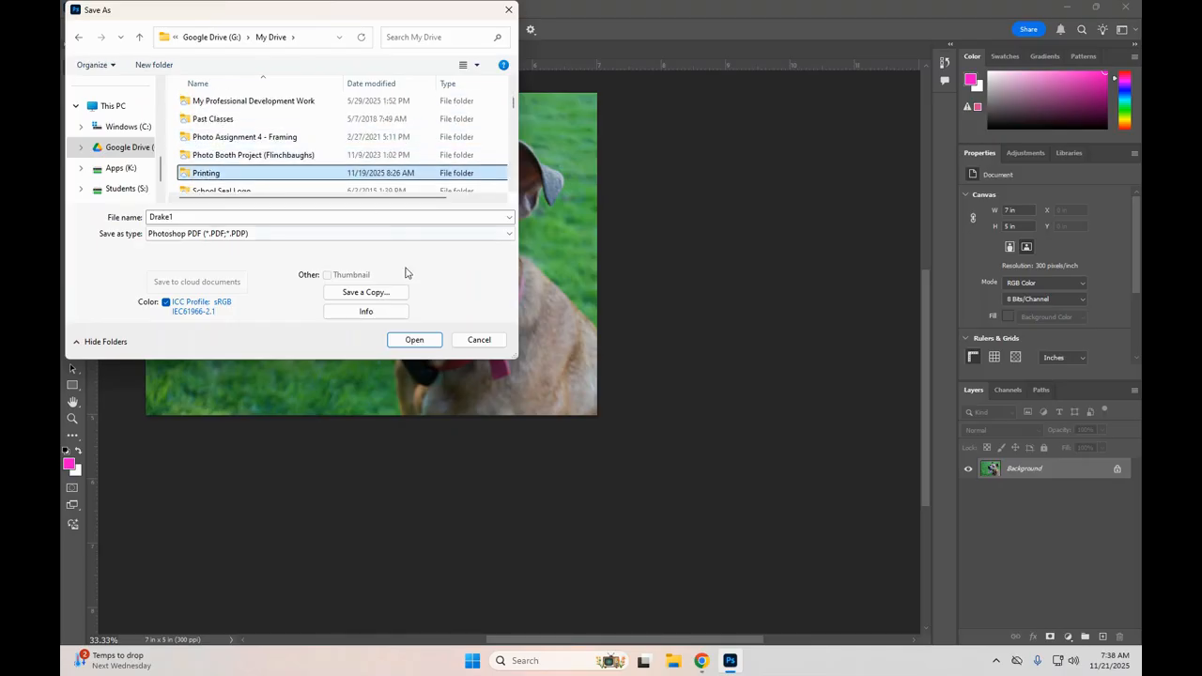
click(412, 340)
click(412, 341)
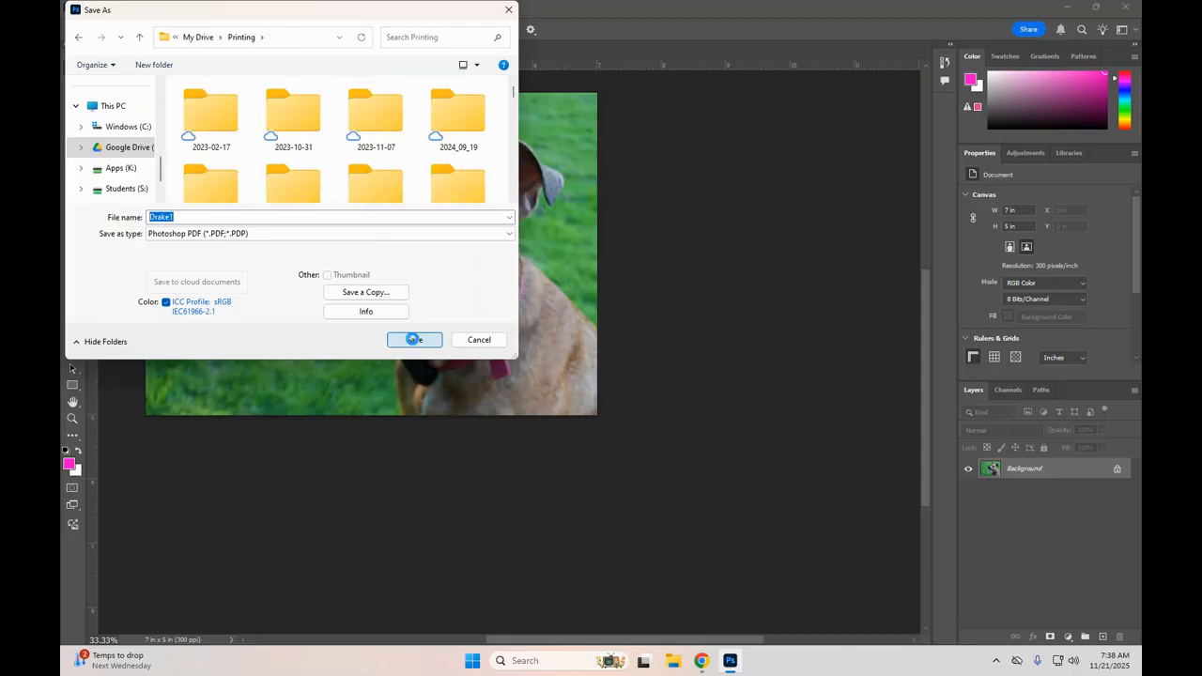
Step: Save the PDF with the High Quality Print preset, keeping Photoshop editing capabilities, and accept the compatibility notices
click(632, 330)
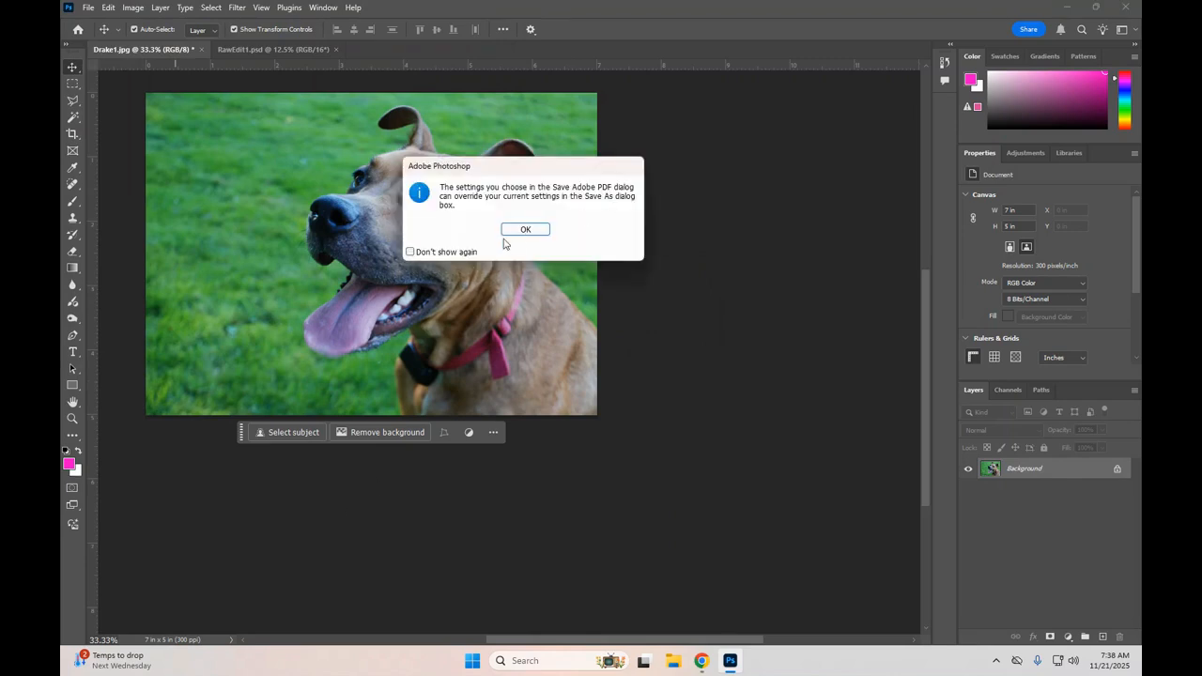
click(525, 230)
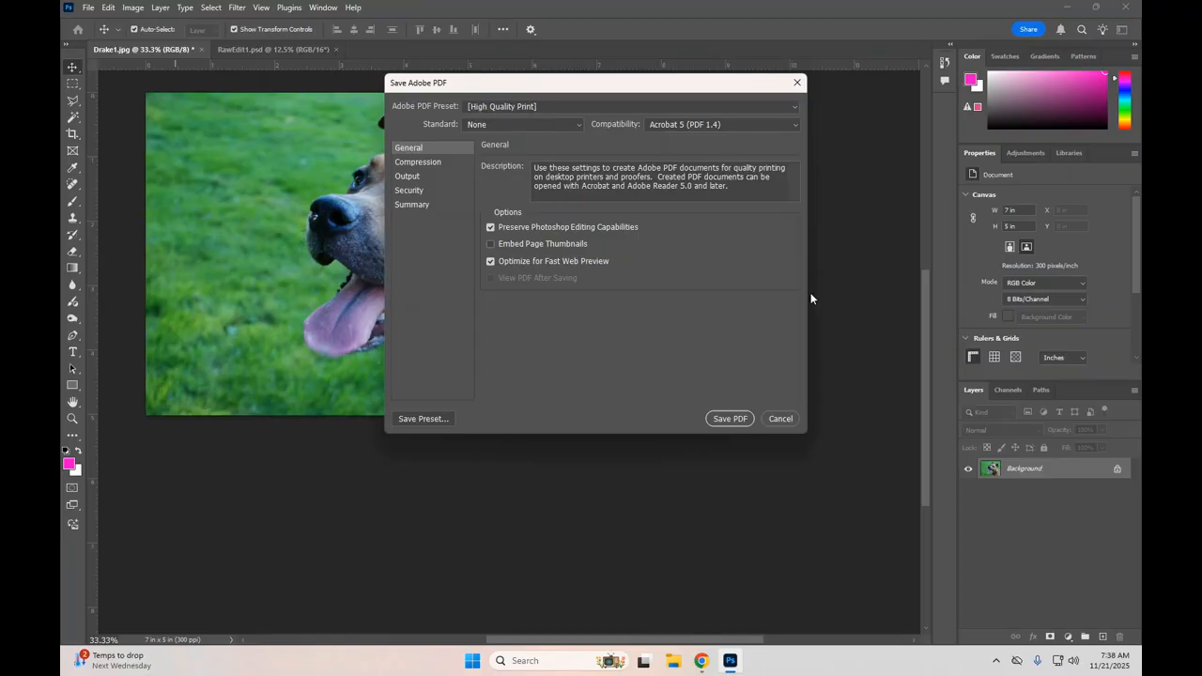
click(730, 419)
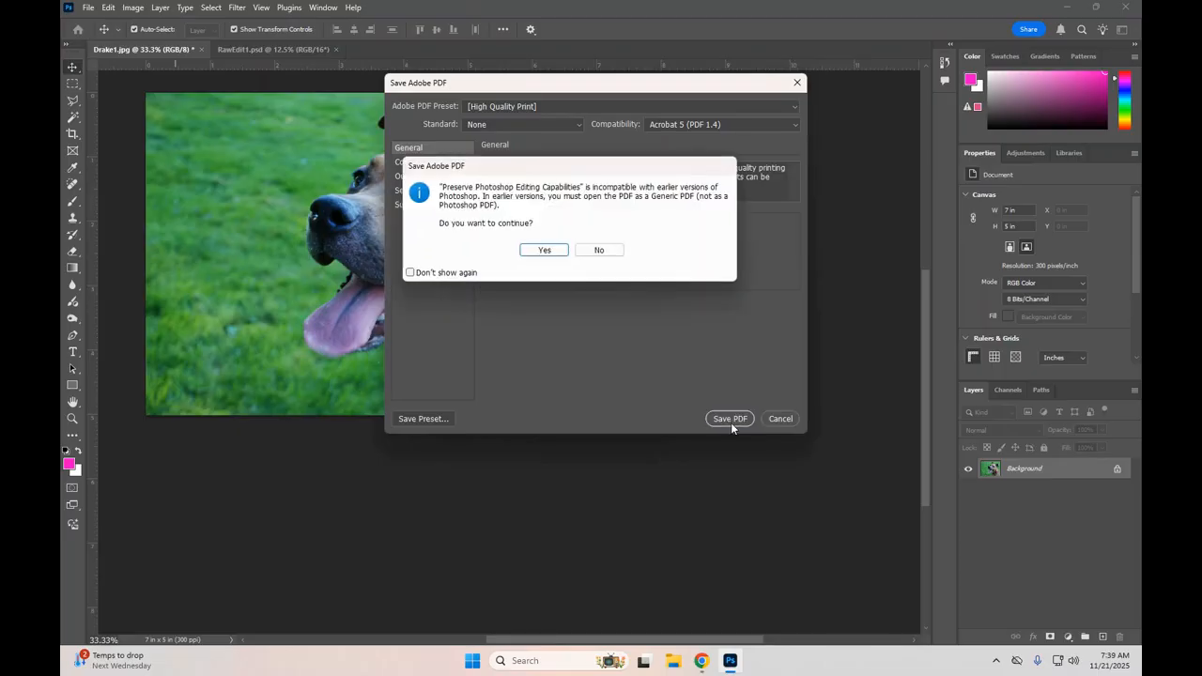
click(547, 251)
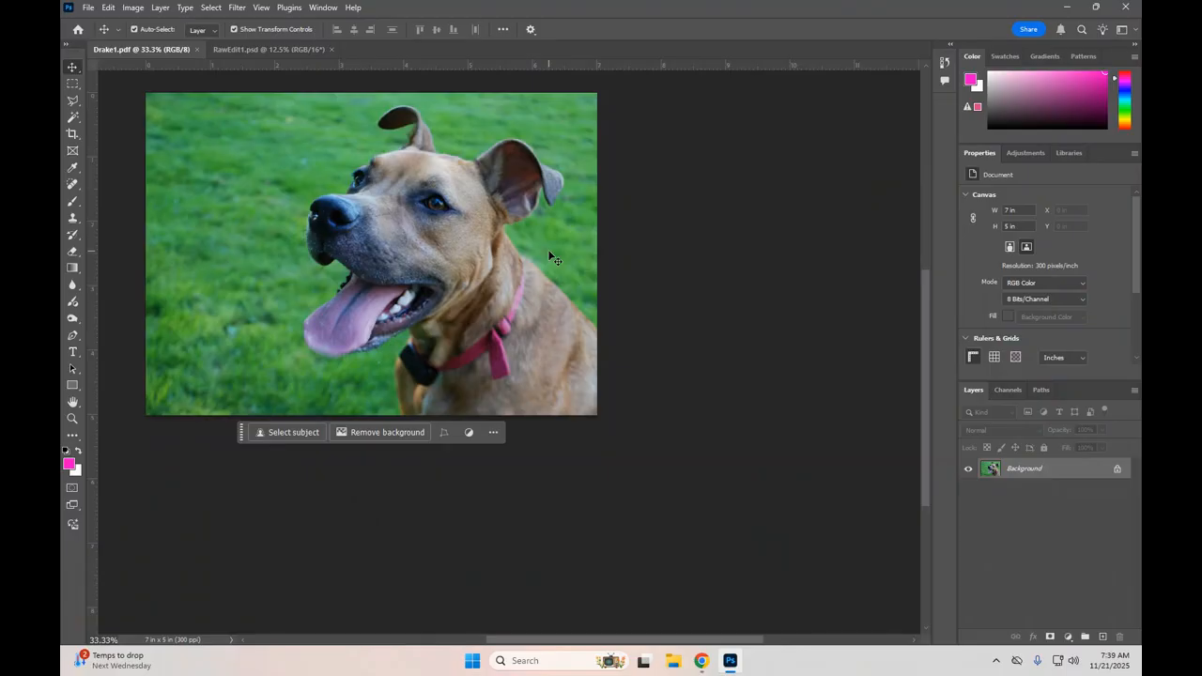
Step: Switch to the RawEdit1.psd portrait and check its image dimensions and resolution
click(295, 48)
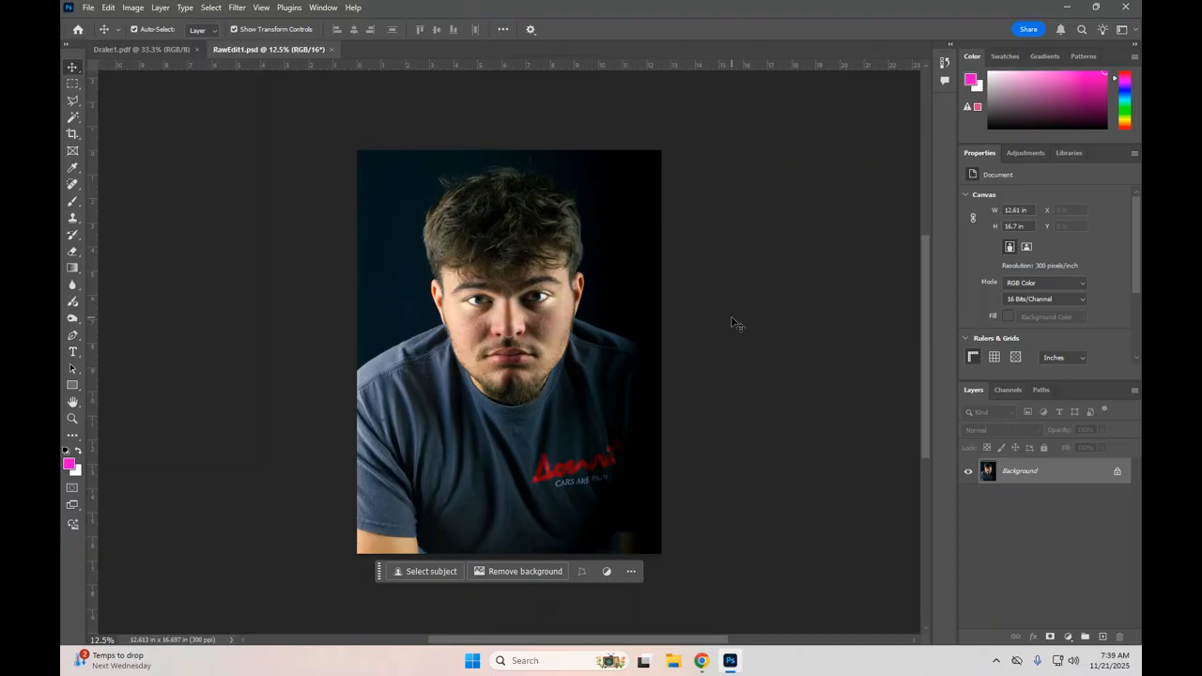
click(133, 7)
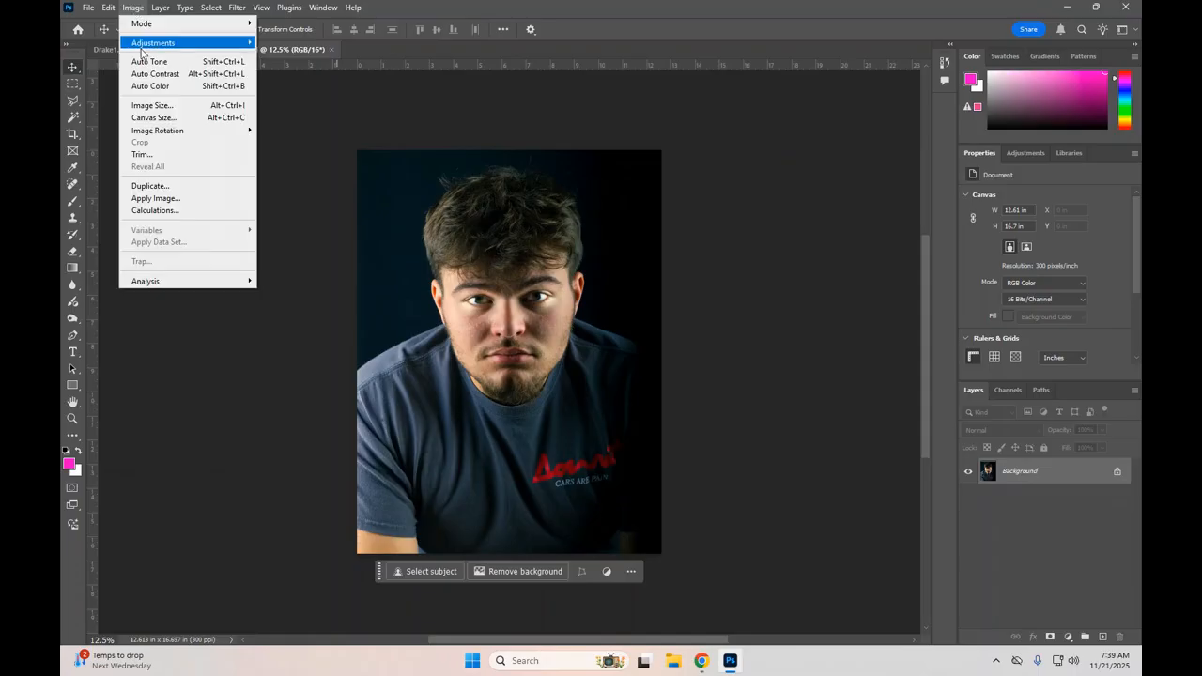
click(156, 107)
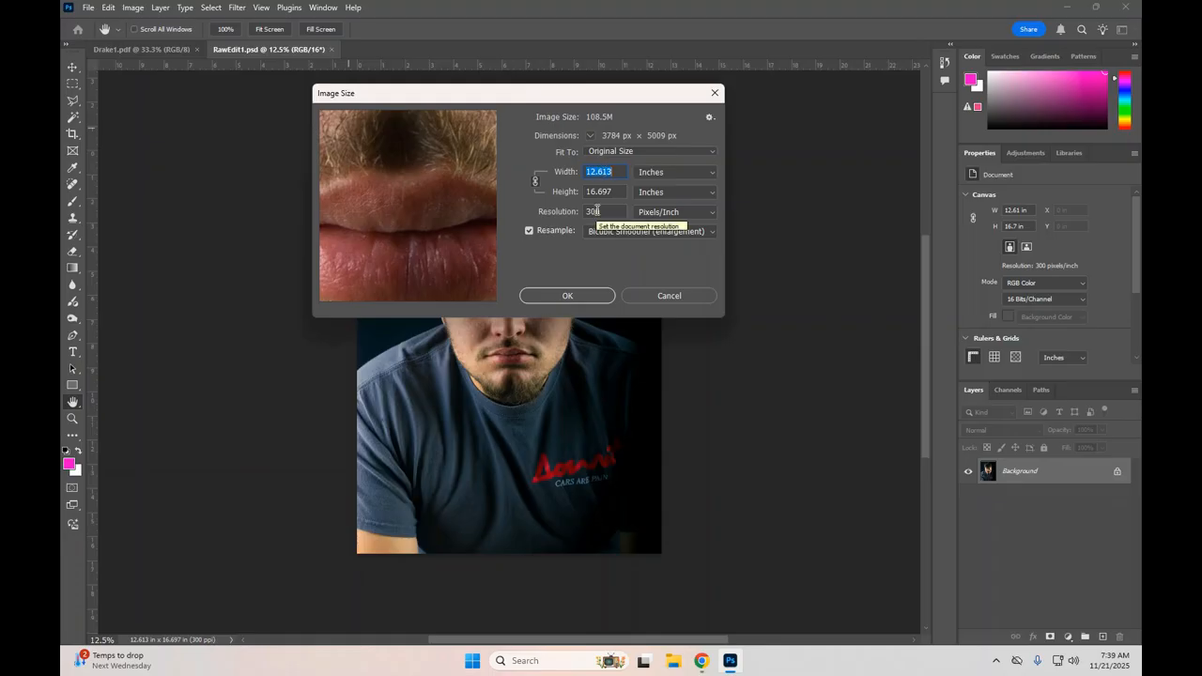
click(562, 296)
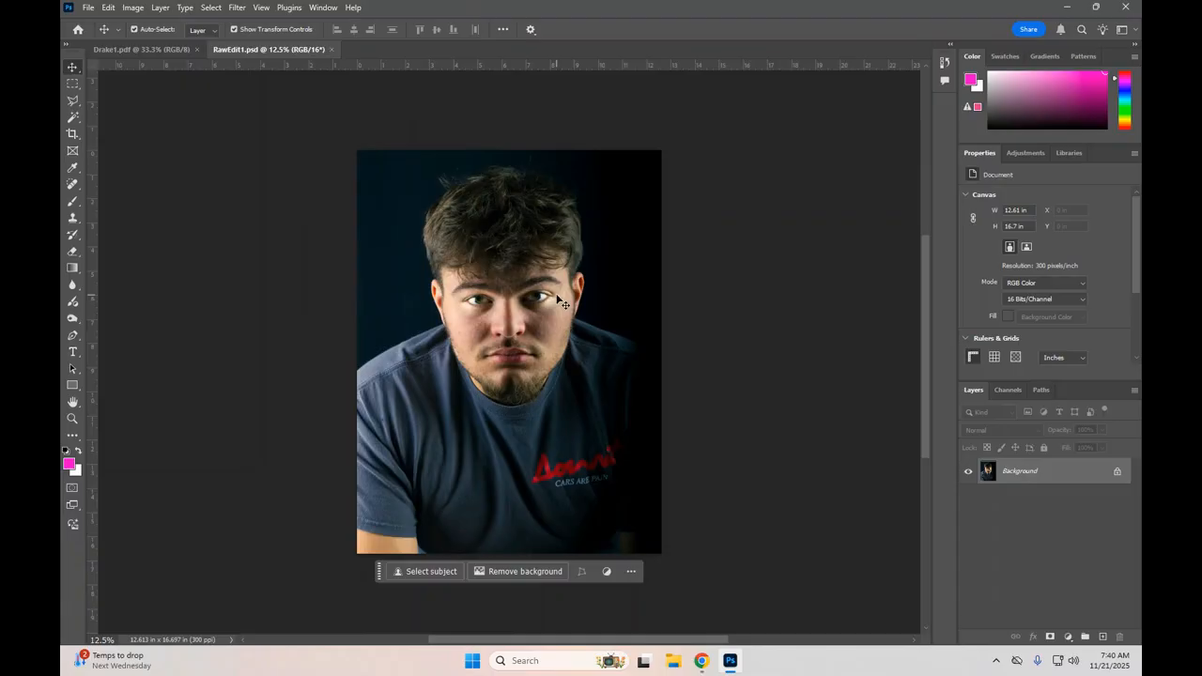
Step: Start cropping the portrait with a custom ratio of 10 wide by 14 high in portrait orientation
click(72, 135)
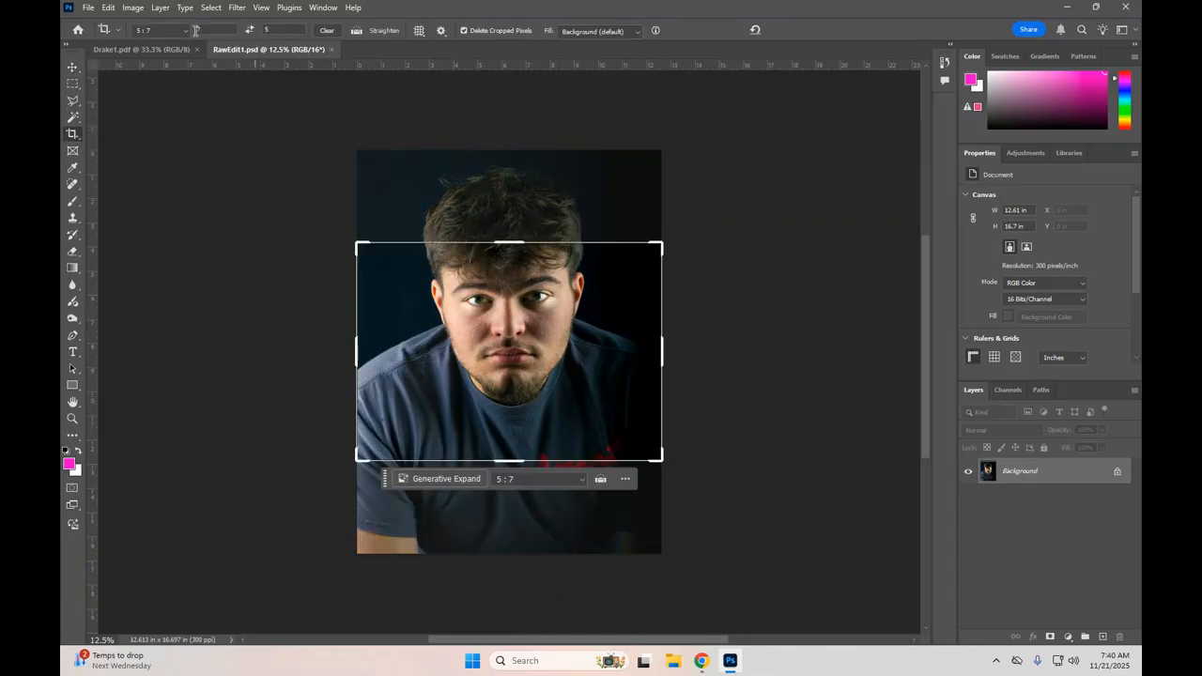
click(160, 33)
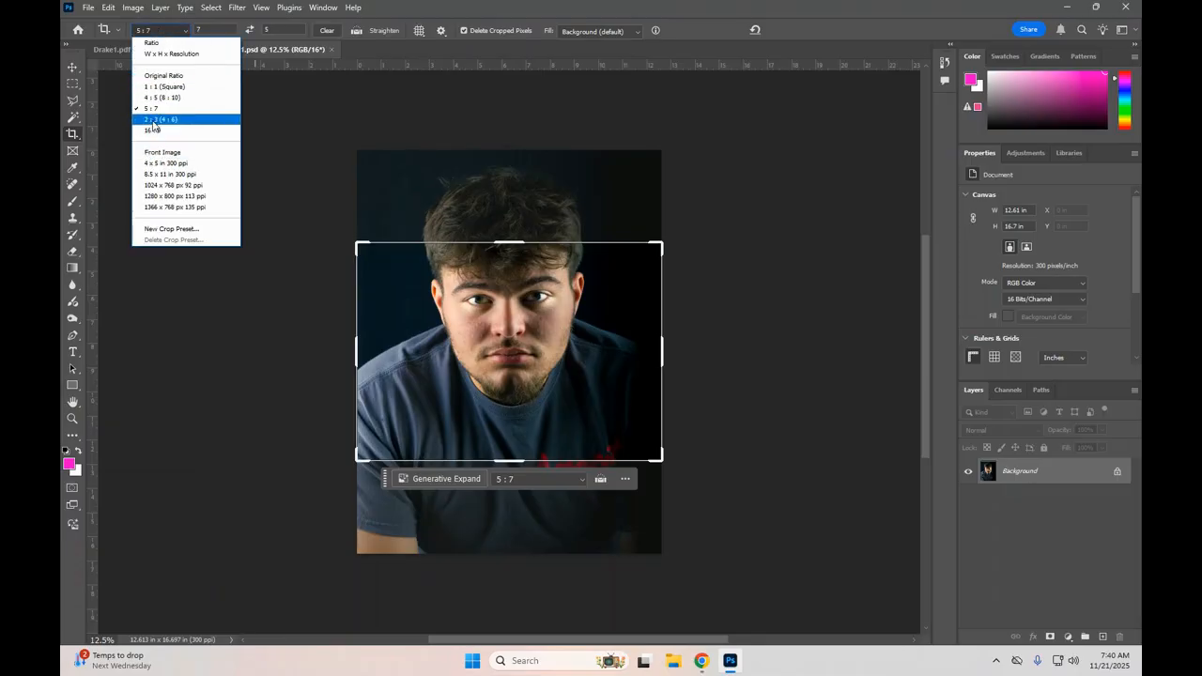
click(219, 32)
click(214, 27)
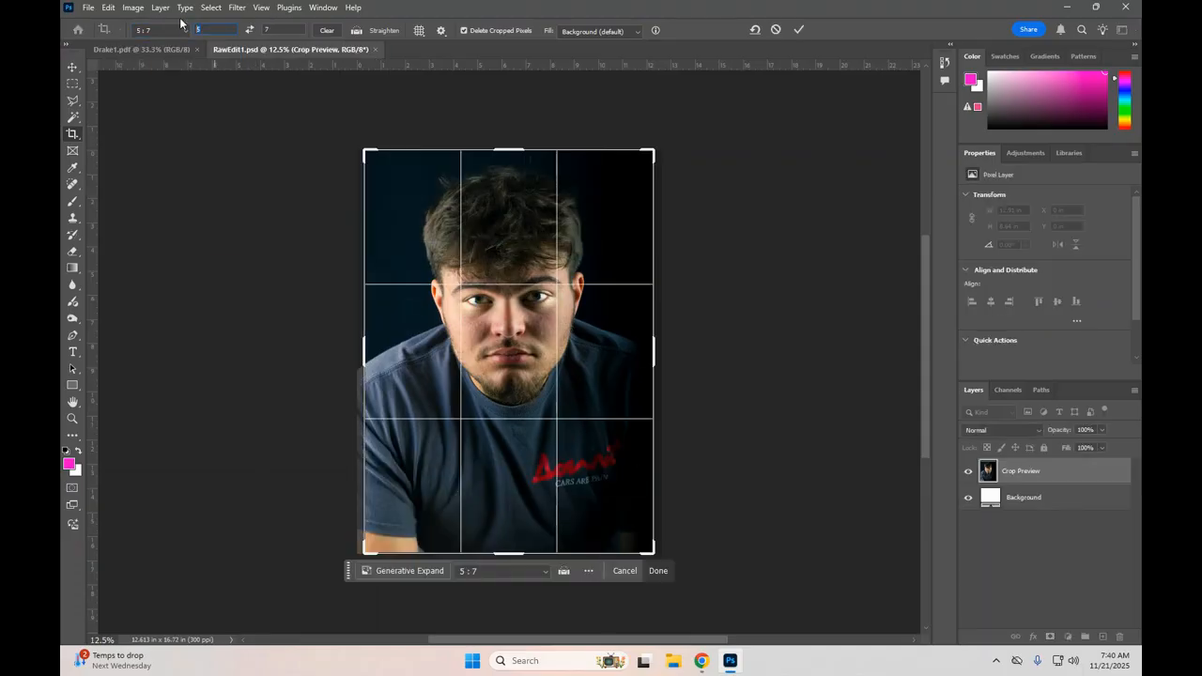
text(10)
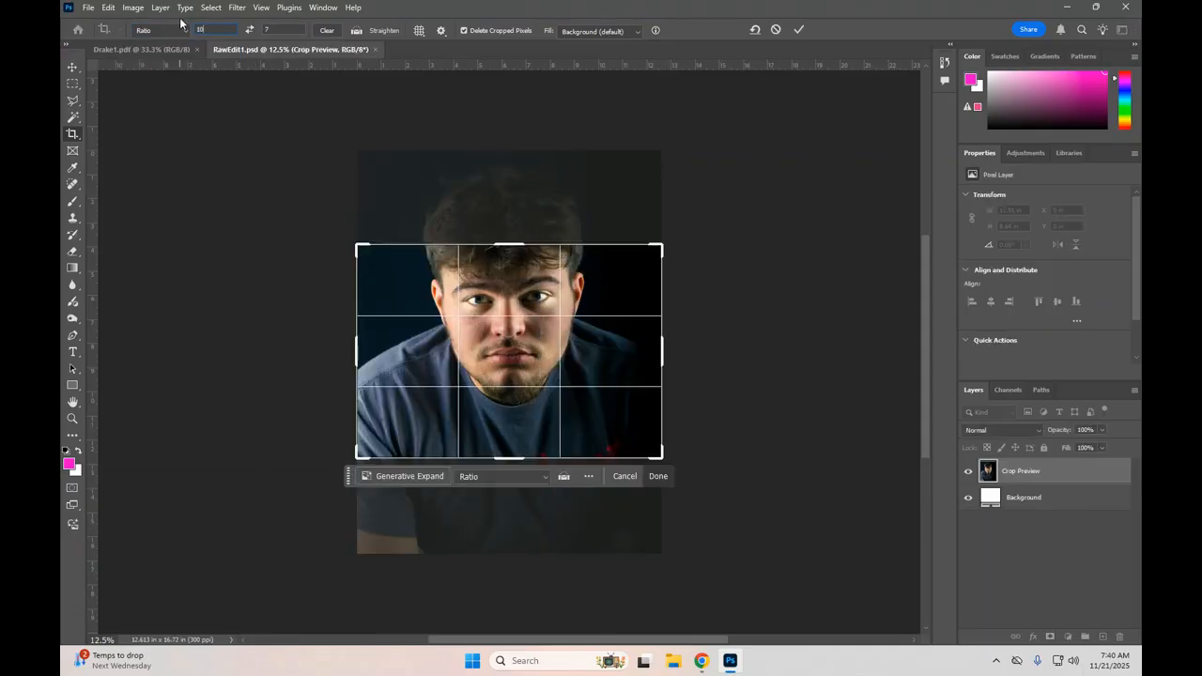
text(14)
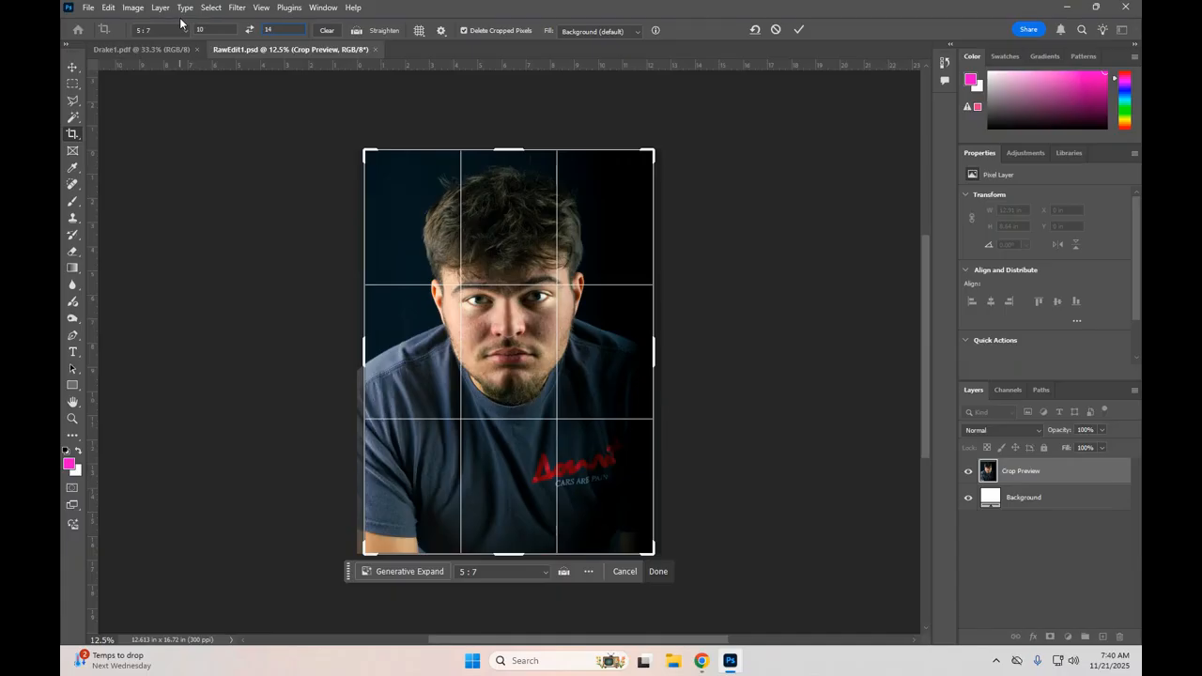
click(250, 29)
click(250, 30)
Step: Shrink the crop frame to about 11.07 by 15.49 inches, center the man inside it, and apply the crop
mouse_move(647, 552)
mouse_down()
mouse_move(639, 545)
mouse_move(658, 554)
mouse_move(638, 540)
mouse_up()
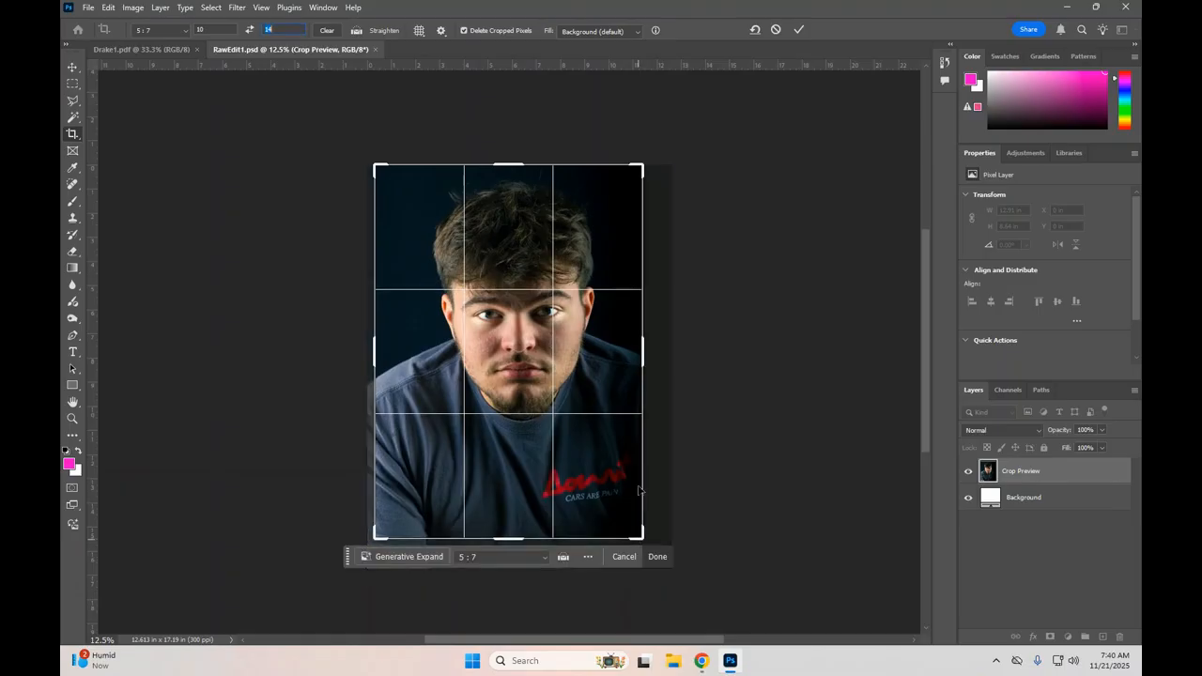
drag(521, 349, 512, 349)
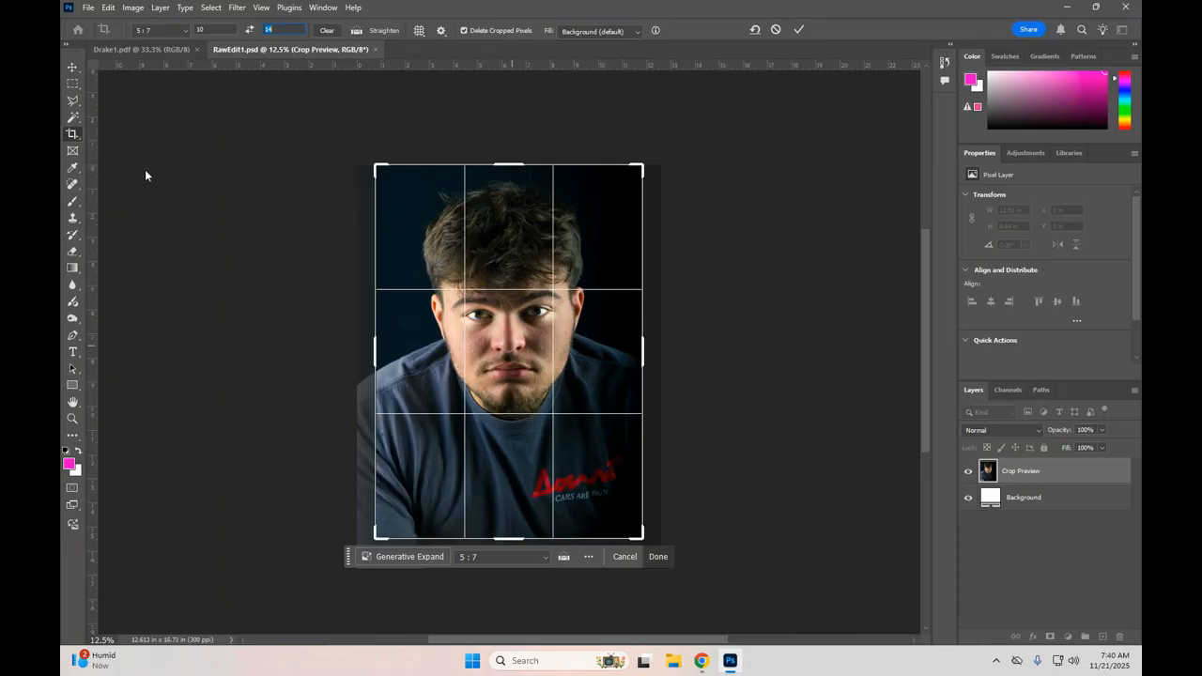
click(658, 557)
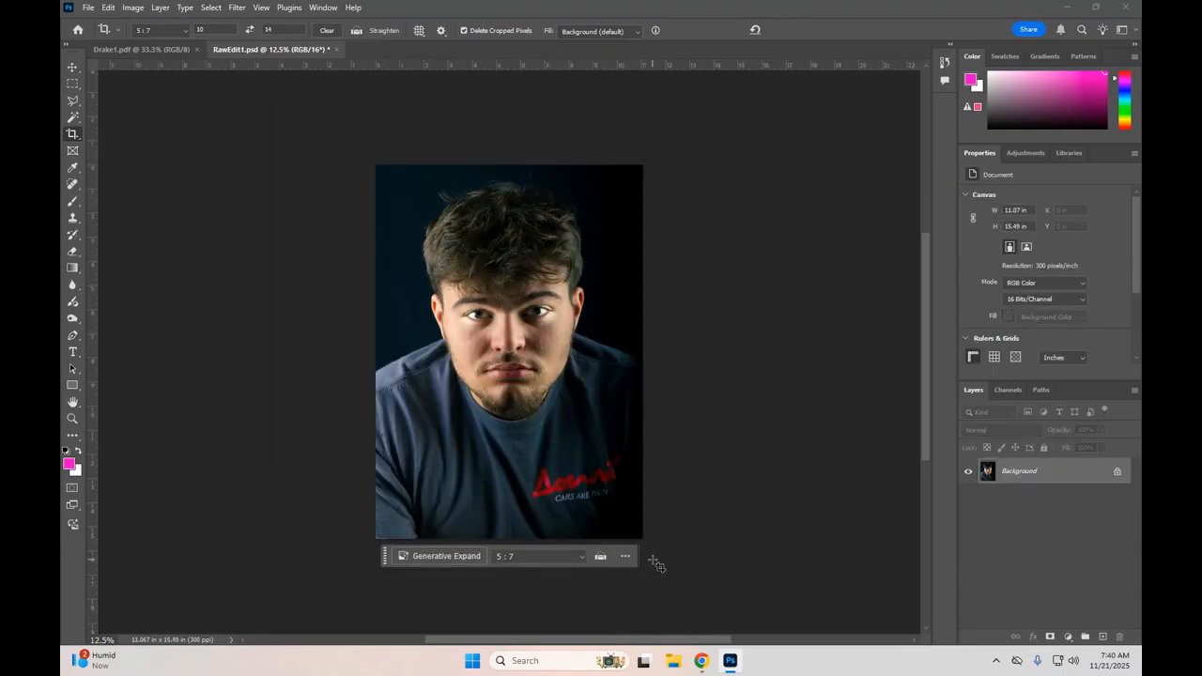
Step: Resize the cropped portrait to 10 by 14 inches at 300 ppi with proportions linked, and switch to the Move tool
click(136, 9)
click(150, 104)
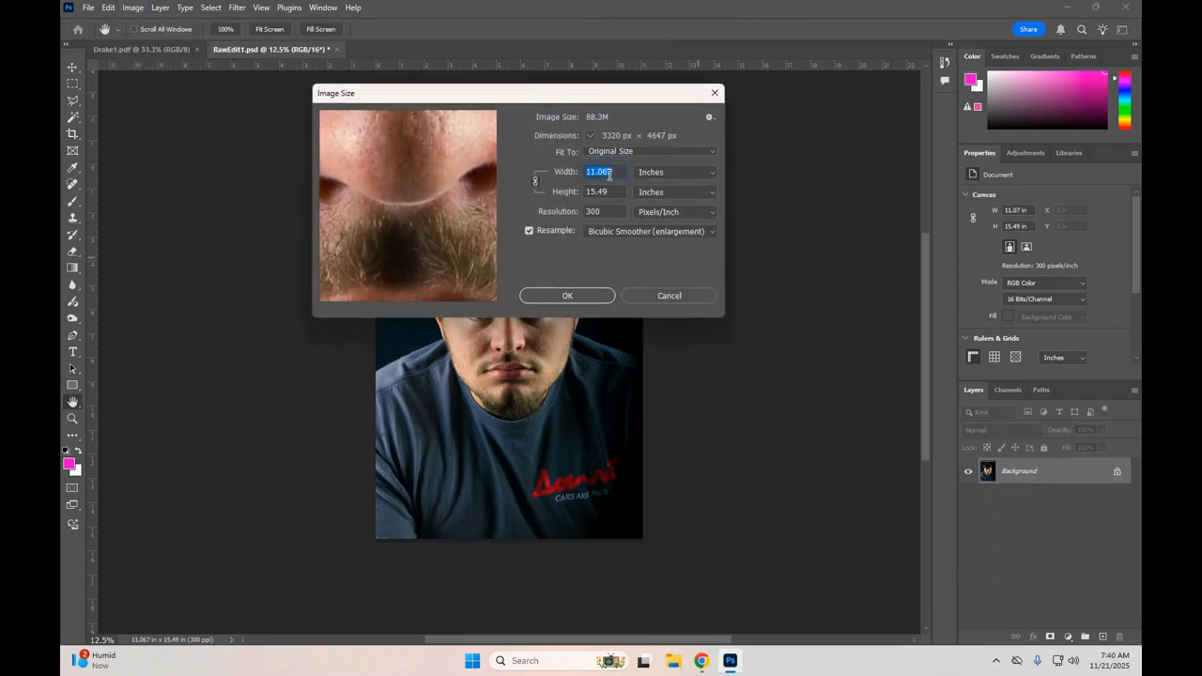
text(10)
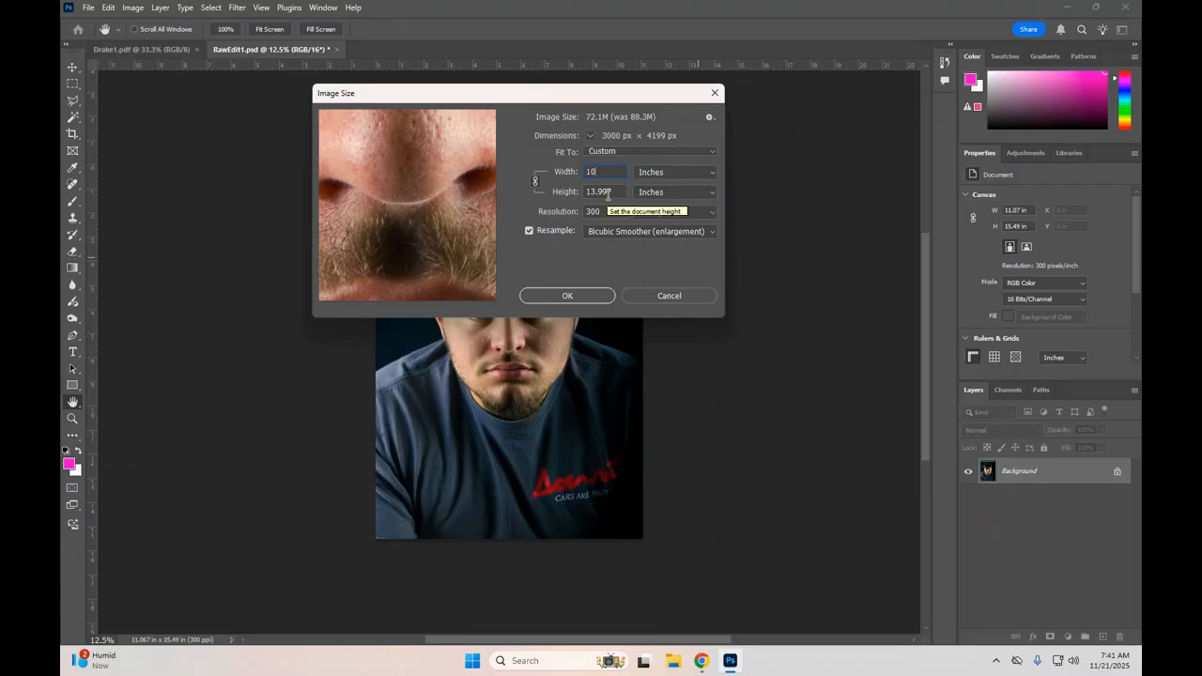
drag(613, 191, 574, 190)
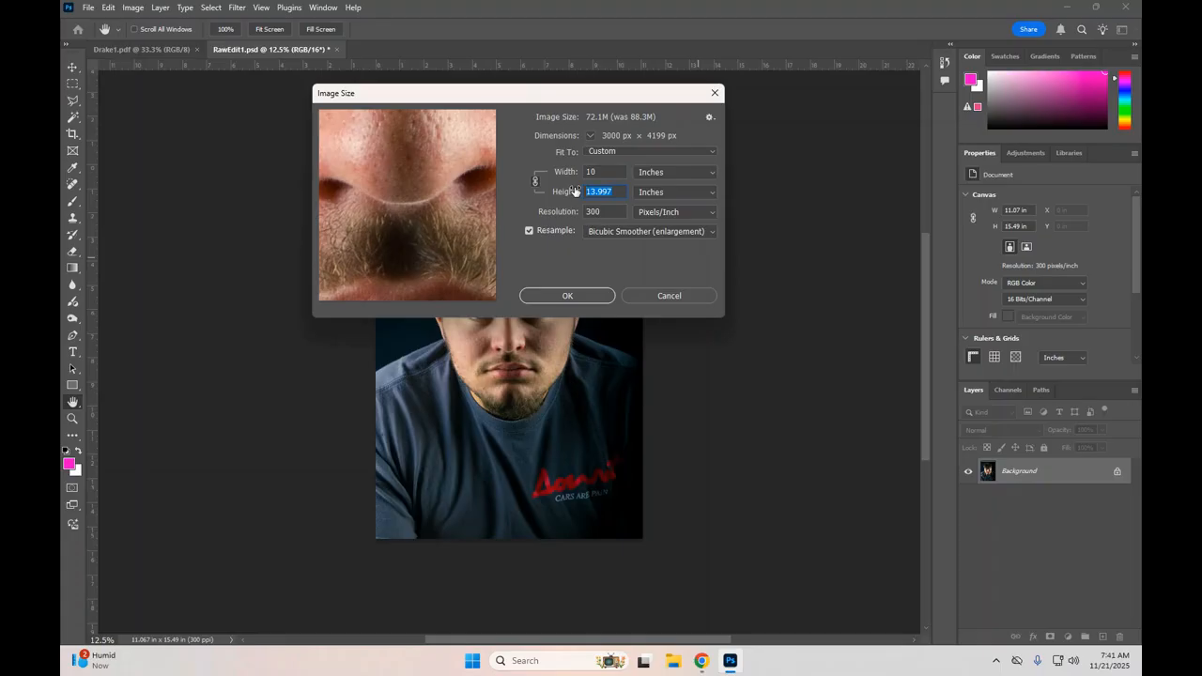
text(14)
click(591, 296)
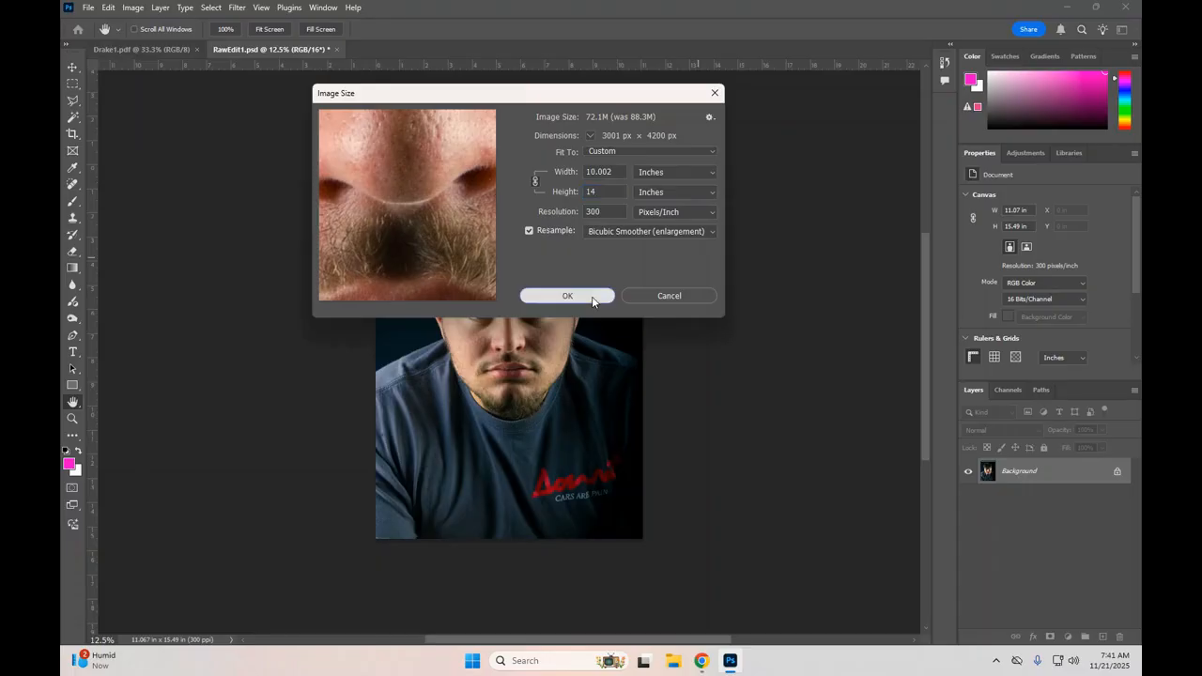
key(c)
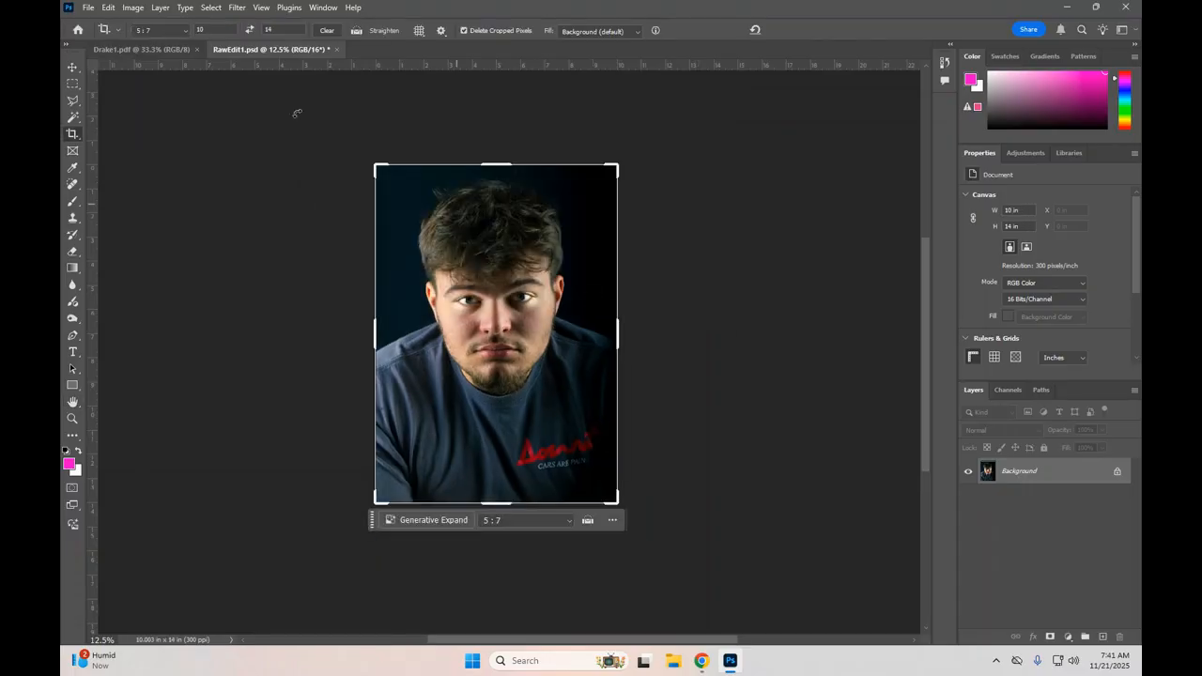
click(71, 69)
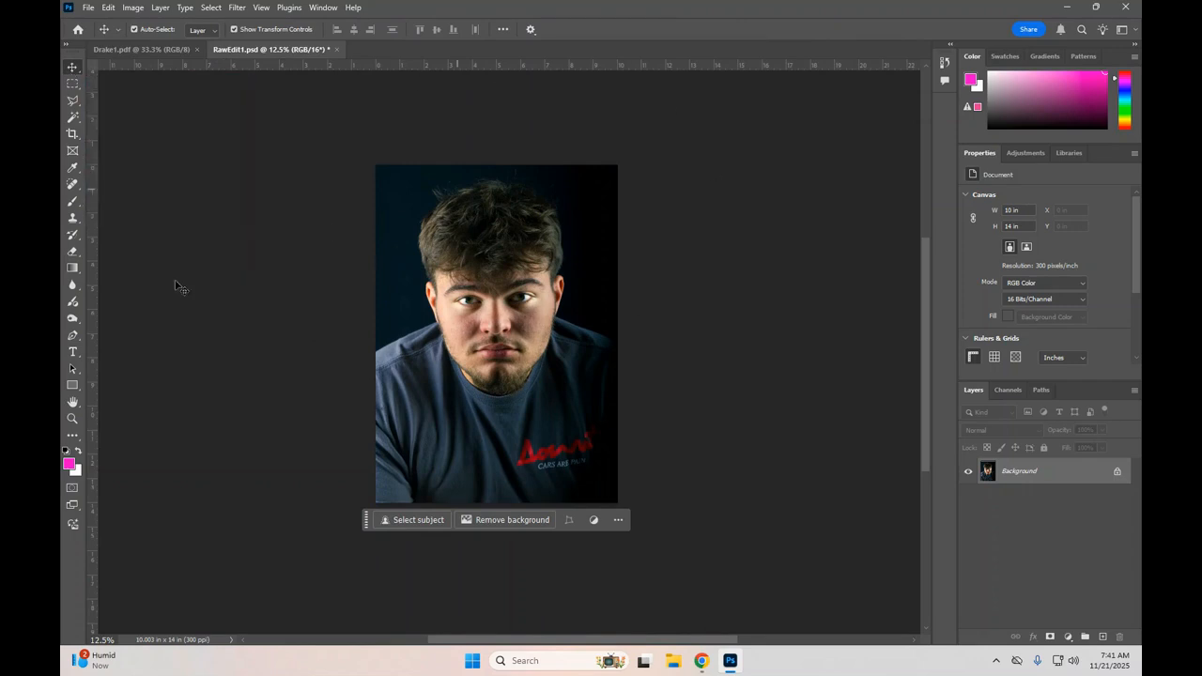
Step: Start saving the resized portrait as a new file in Photoshop PDF format
click(91, 8)
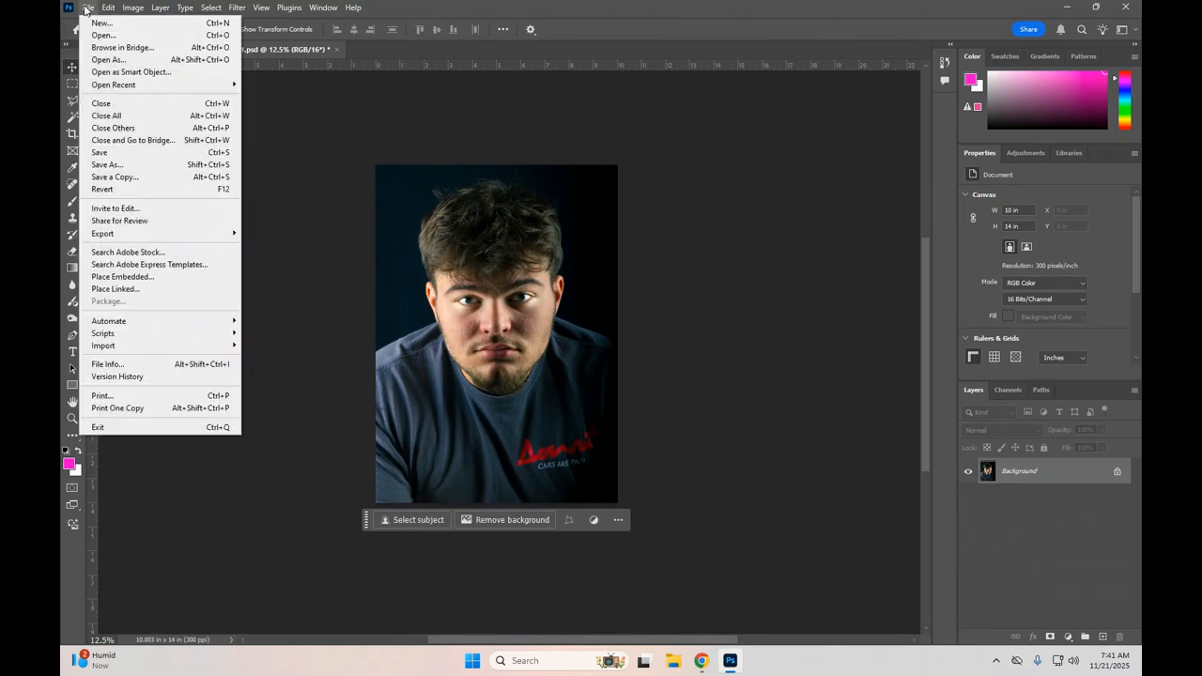
click(129, 167)
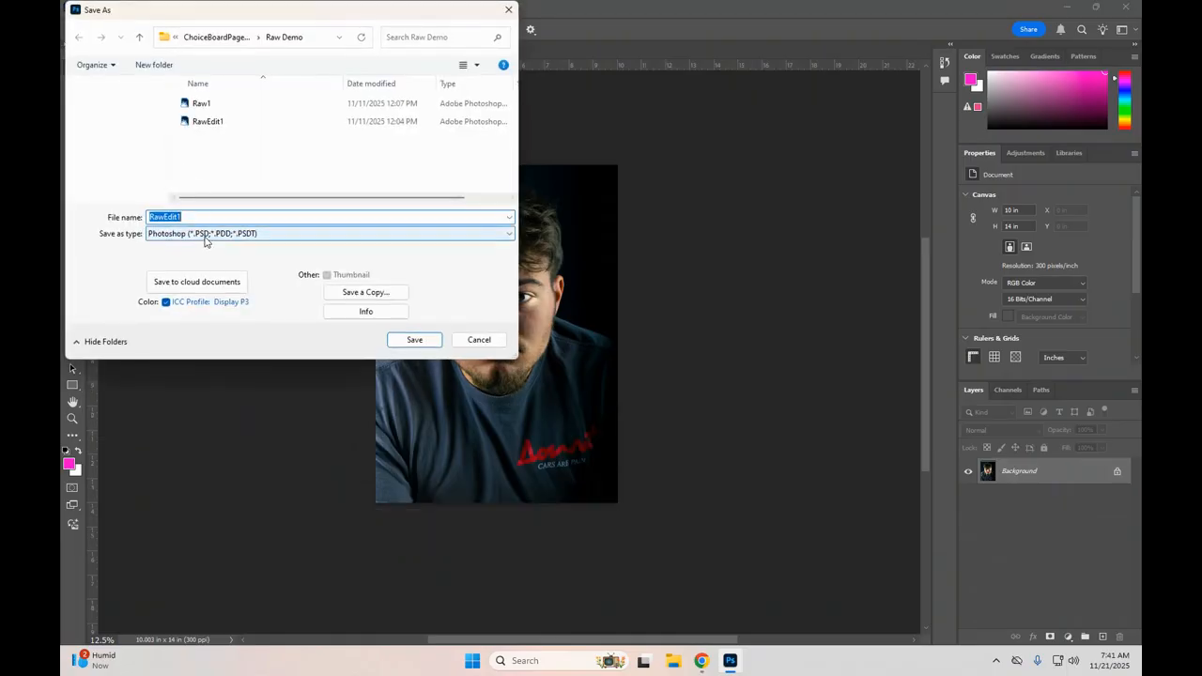
click(207, 235)
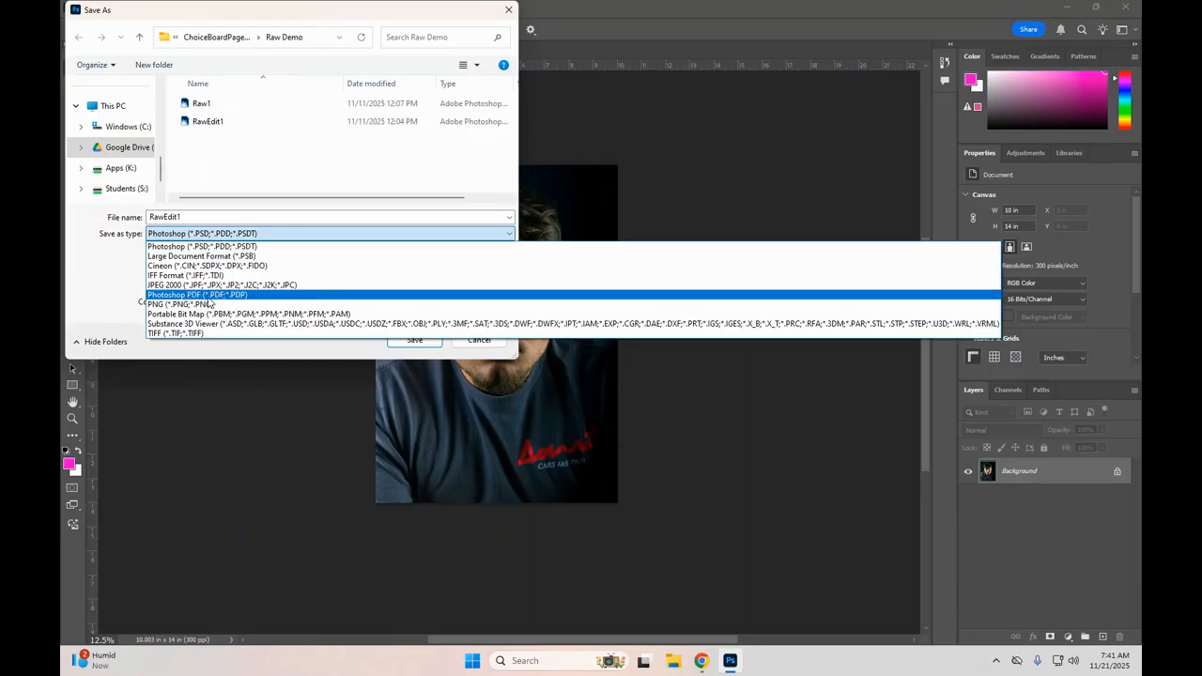
click(212, 294)
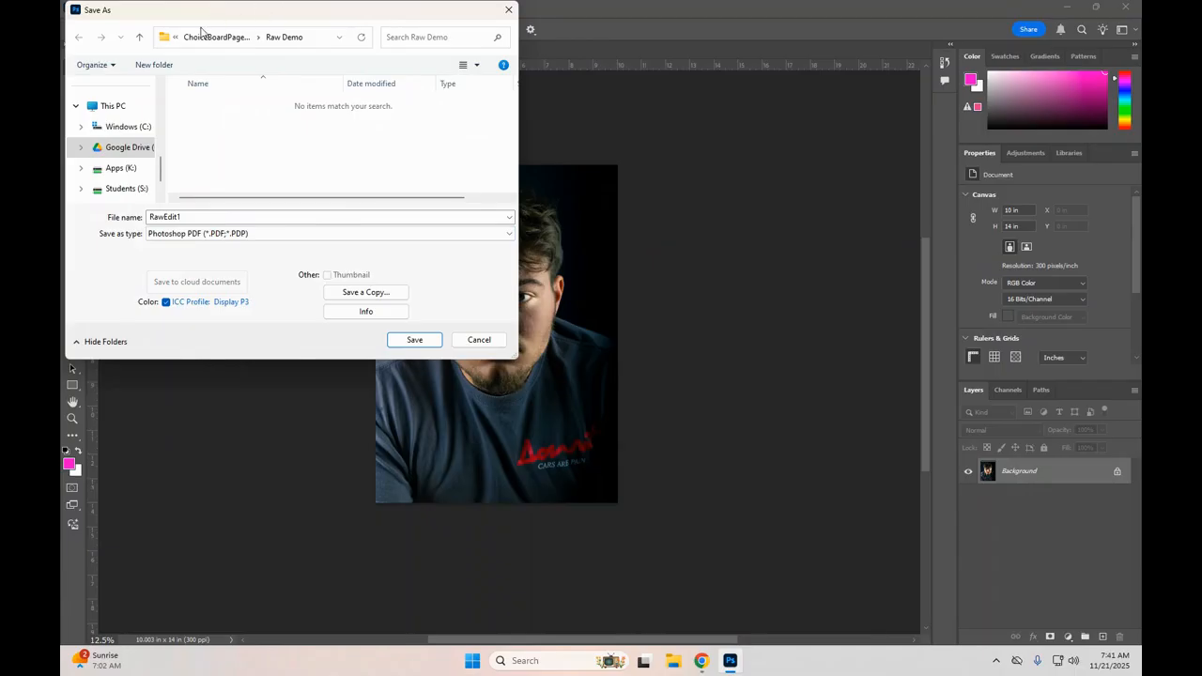
Step: Browse to My Drive on Google Drive, select the Printing folder, and name the file with the man's short first name followed by LargeFormat
click(126, 146)
double_click(226, 104)
scroll(226, 155, down, 2)
scroll(223, 161, down, 2)
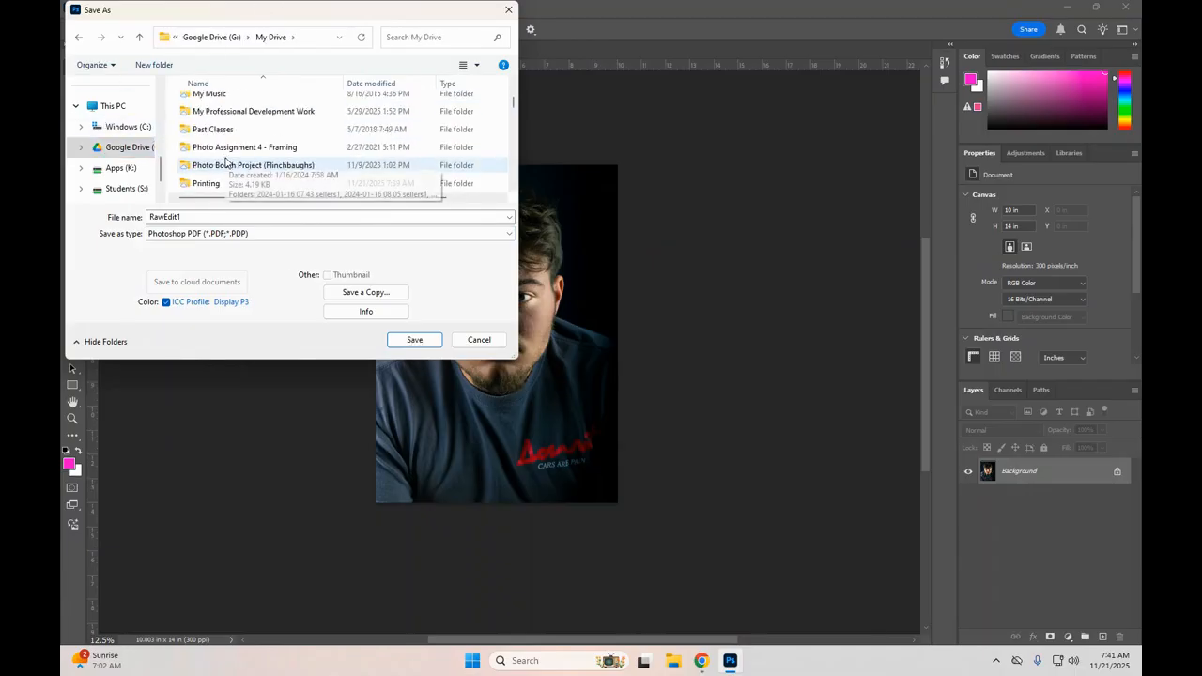
click(209, 184)
double_click(193, 215)
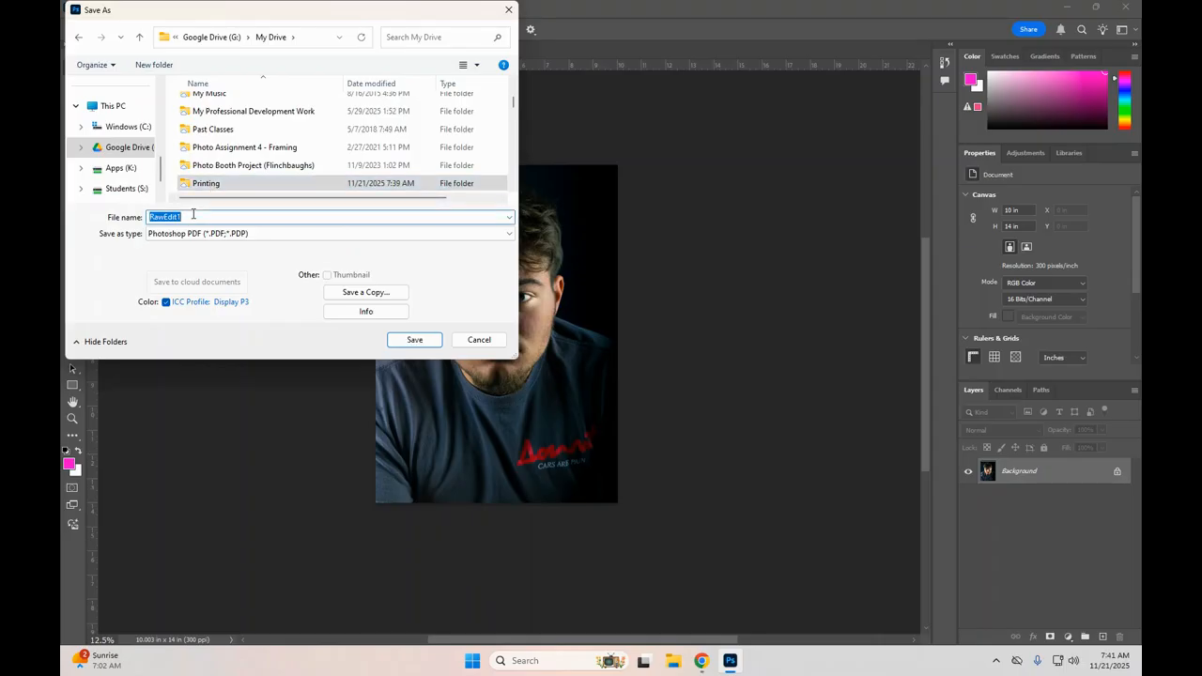
text(Ja)
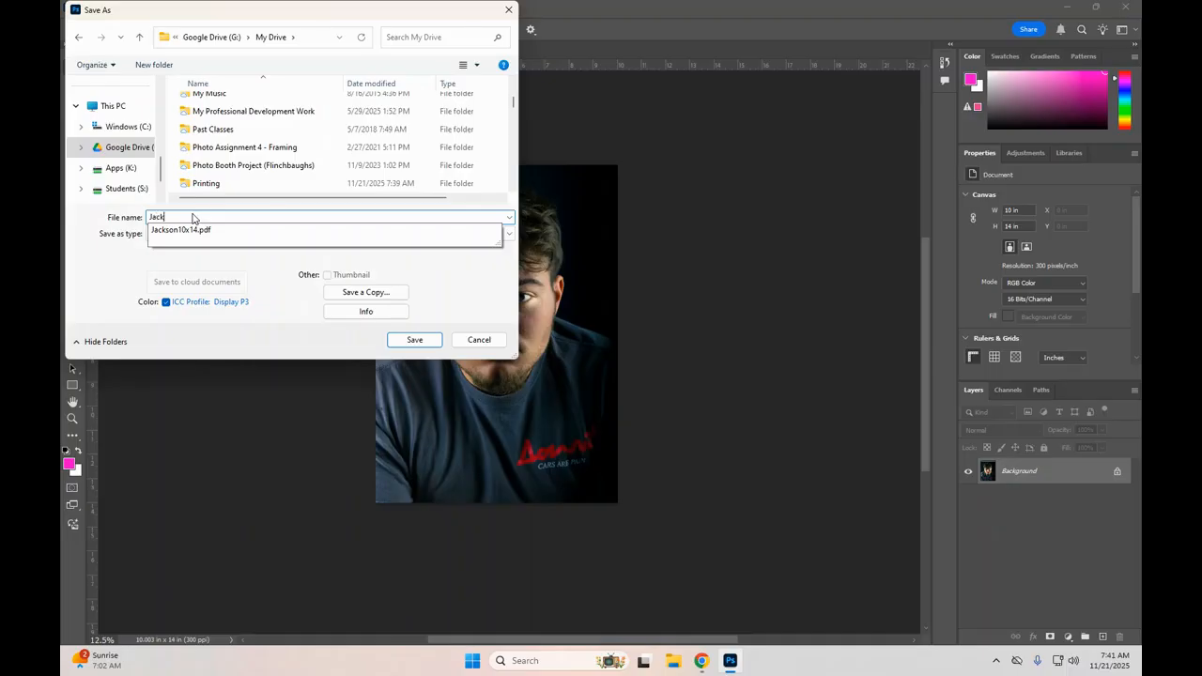
text(ckLargeFormat)
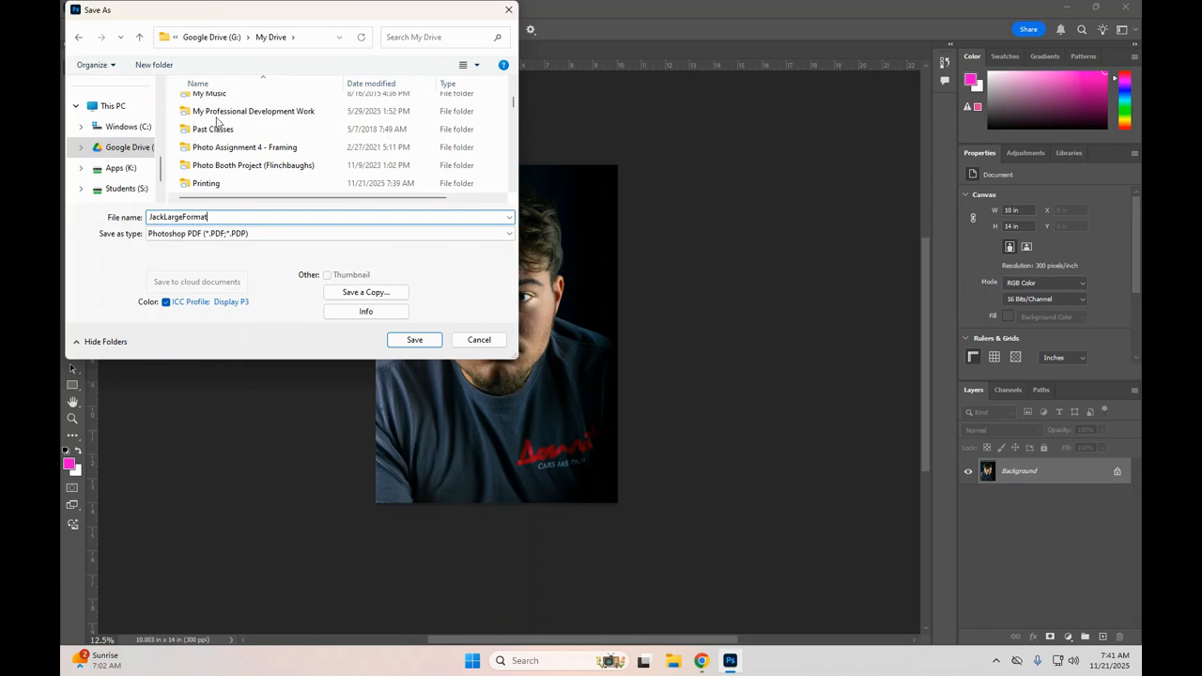
Step: Save the PDF with the High Quality Print preset and Photoshop editing capabilities preserved, accepting the compatibility notices
click(431, 342)
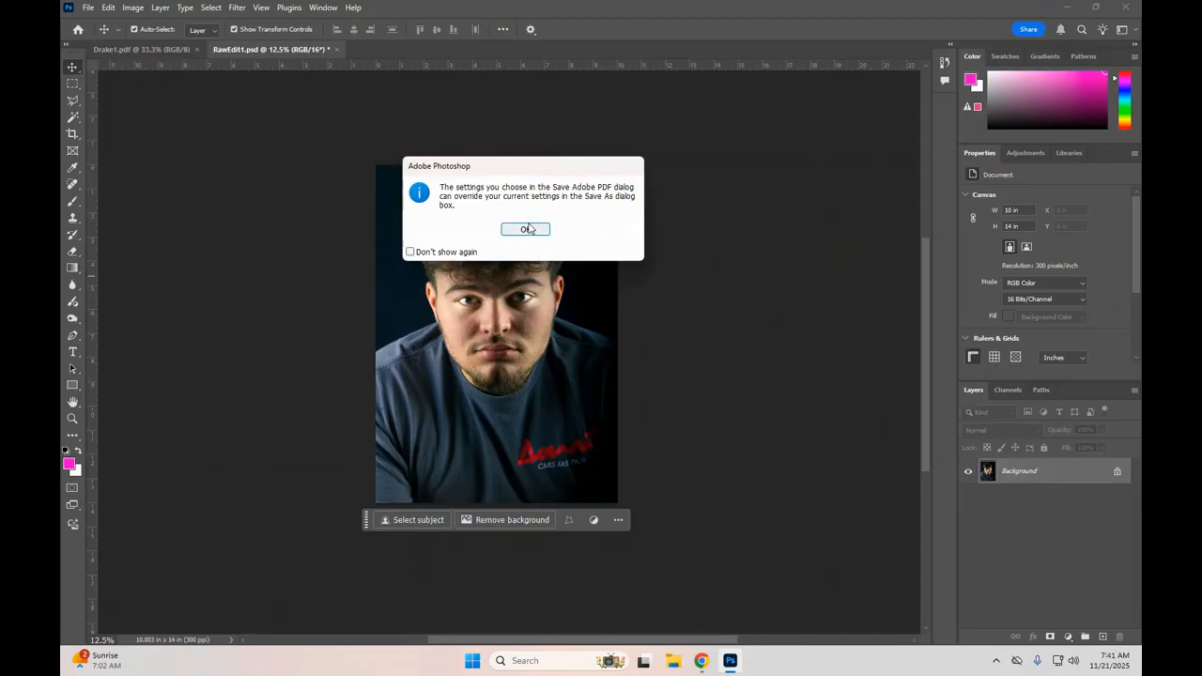
click(529, 229)
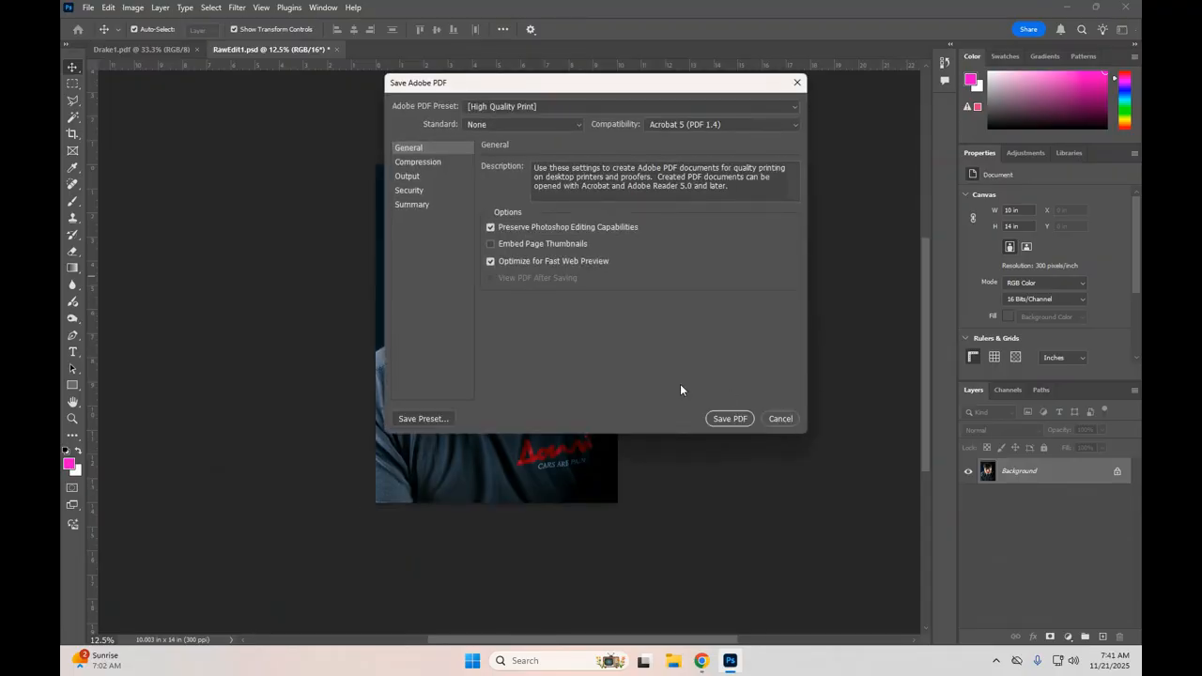
click(729, 419)
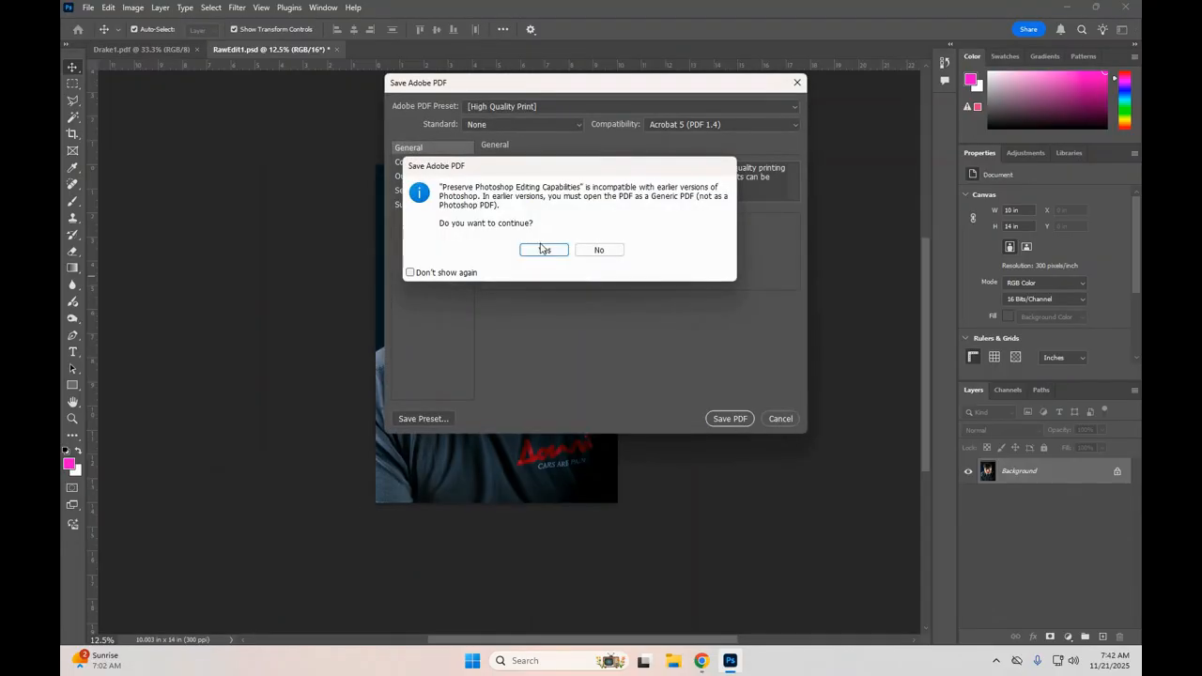
click(543, 251)
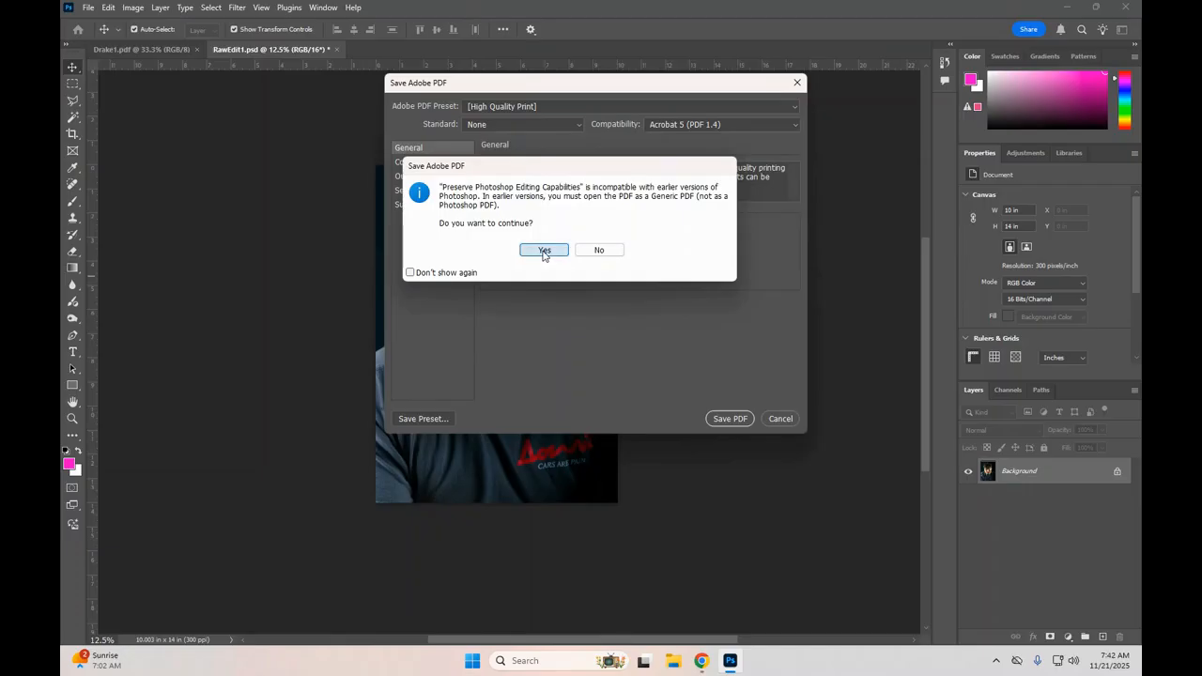